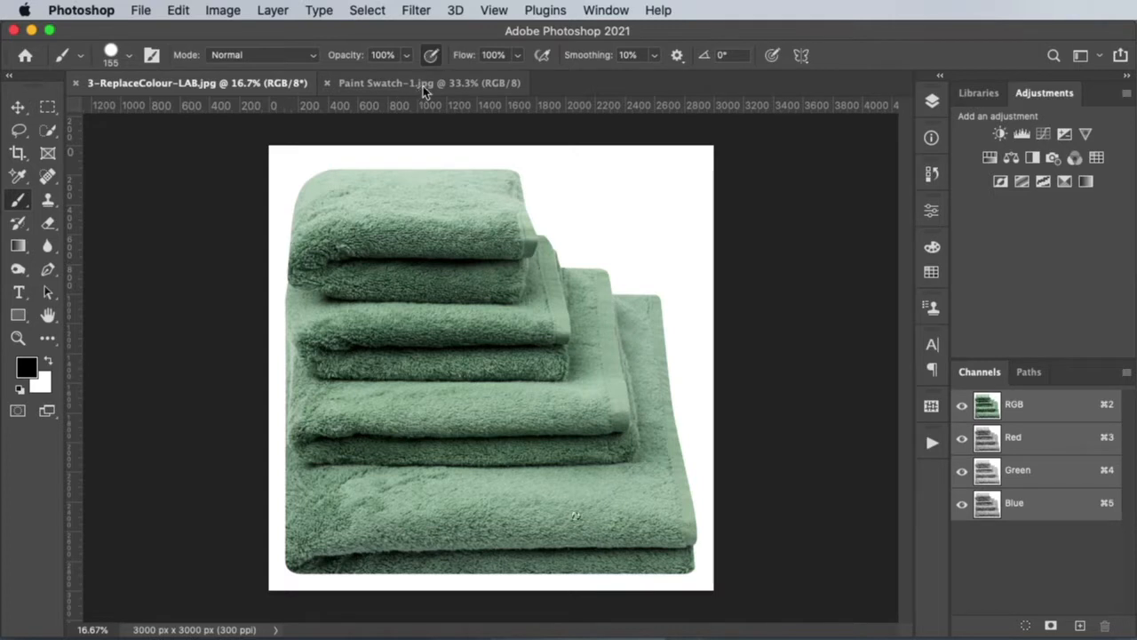
Step: Check the paint swatch image, return to the towel image 3-ReplaceColour-LAB.jpg, and convert it to Lab Color mode
click(424, 88)
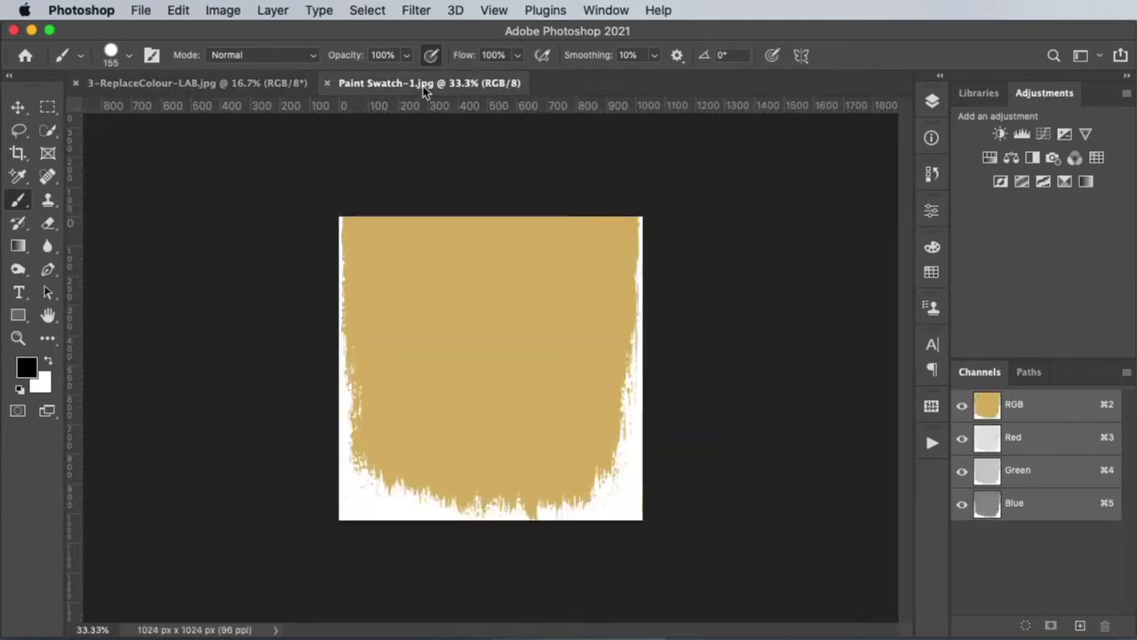
click(276, 83)
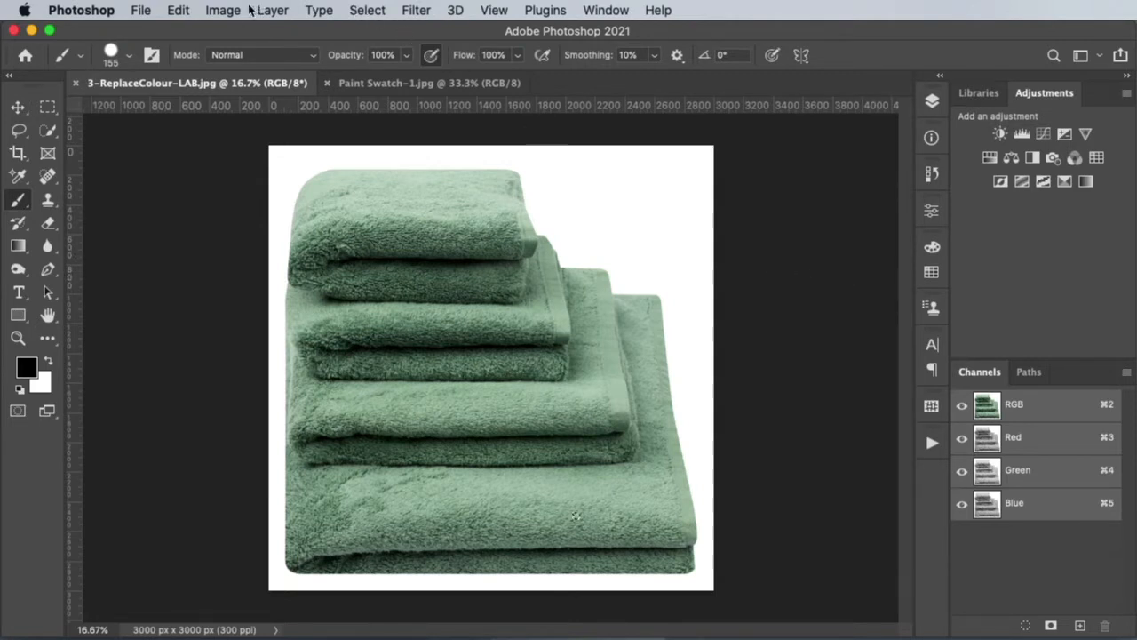
click(223, 11)
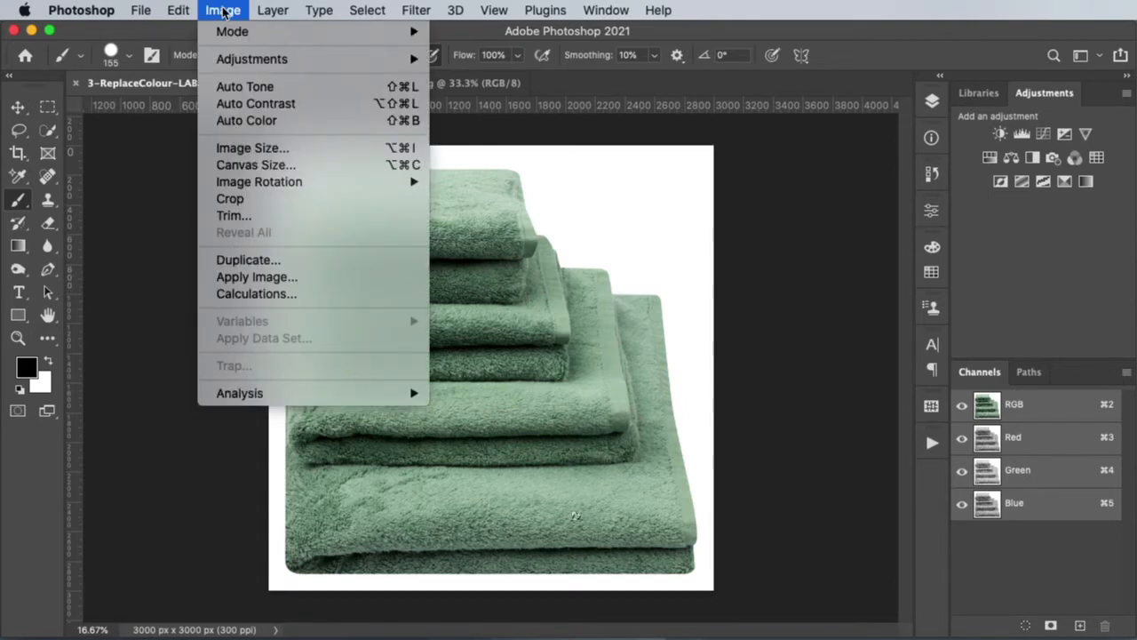
mouse_move(228, 35)
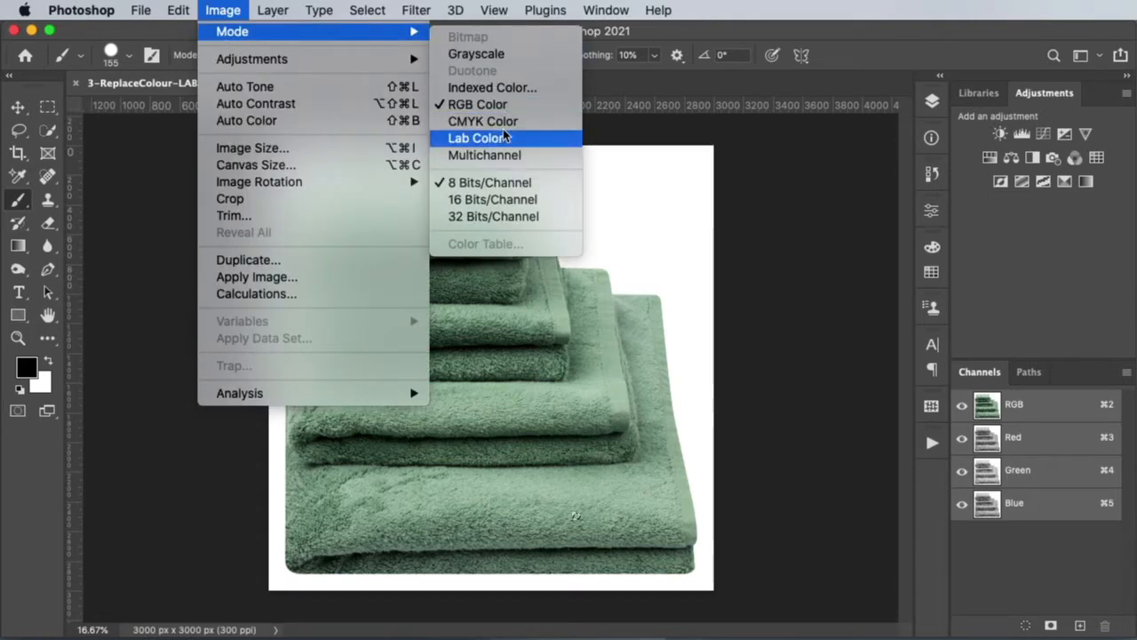
click(476, 138)
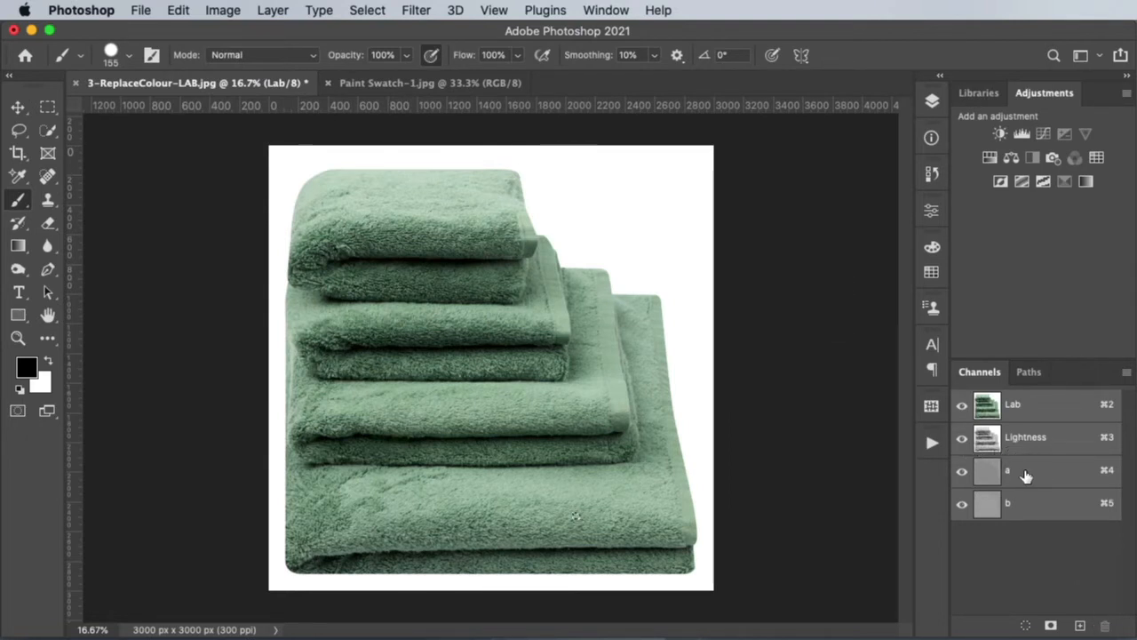
Step: Examine the towel image's Lightness channel alone and its a and b channels without Lightness, ending with all channels shown
click(962, 470)
click(962, 504)
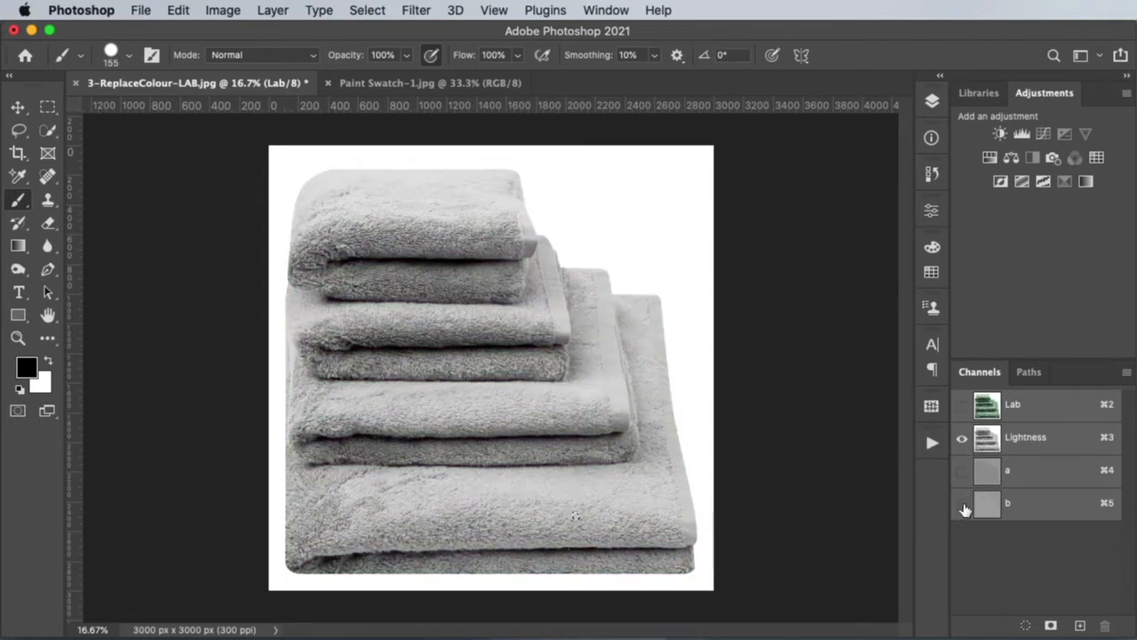
click(1047, 444)
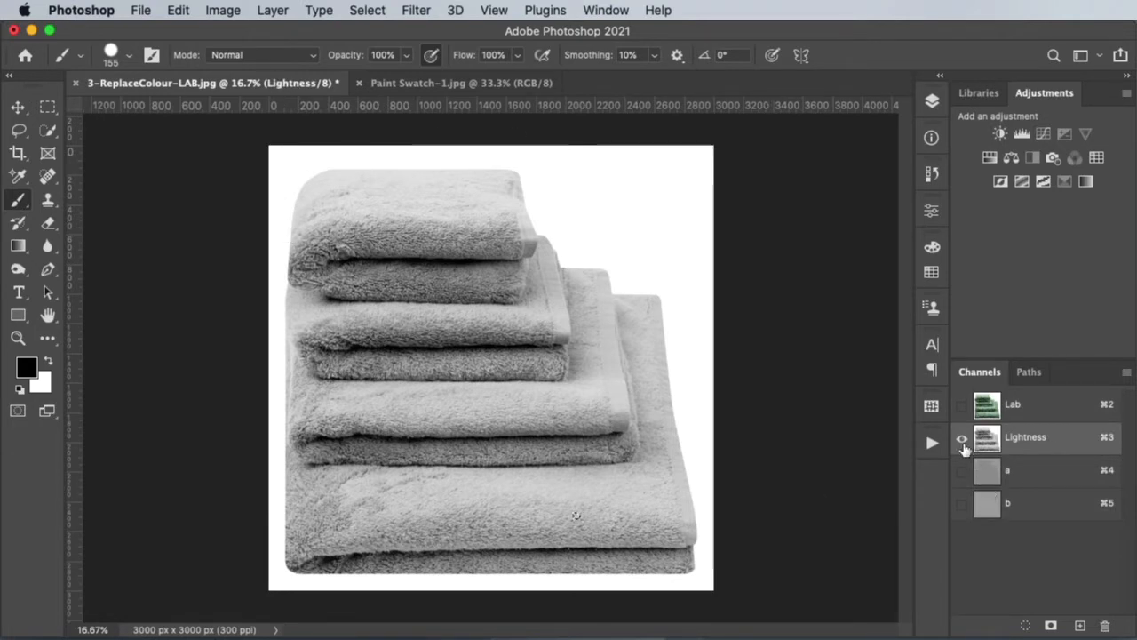
click(961, 470)
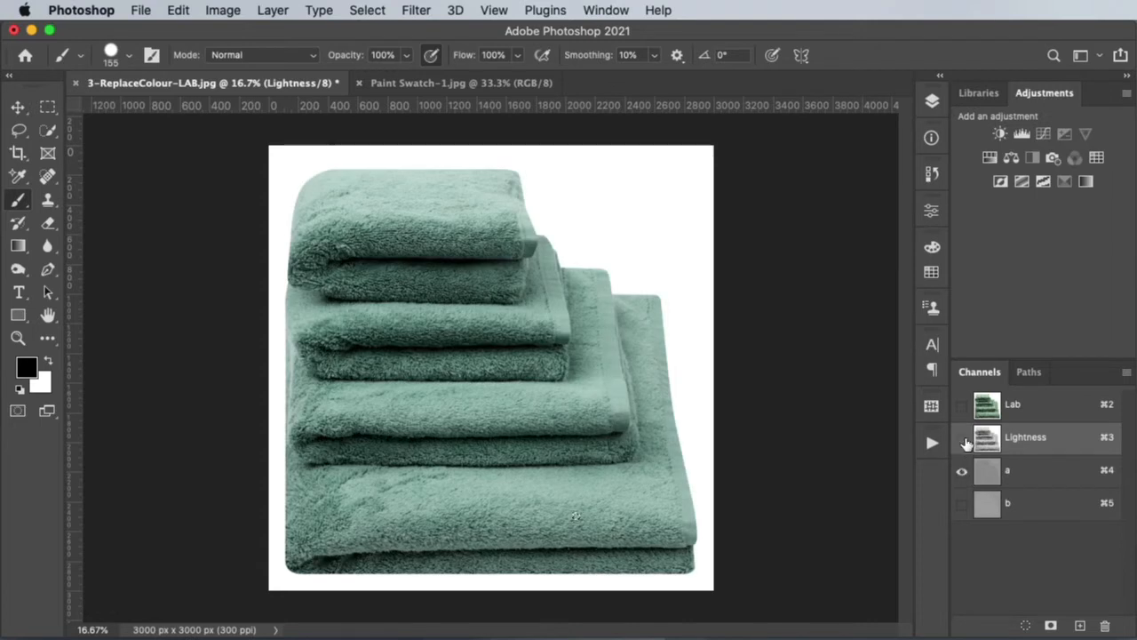
click(961, 437)
click(961, 503)
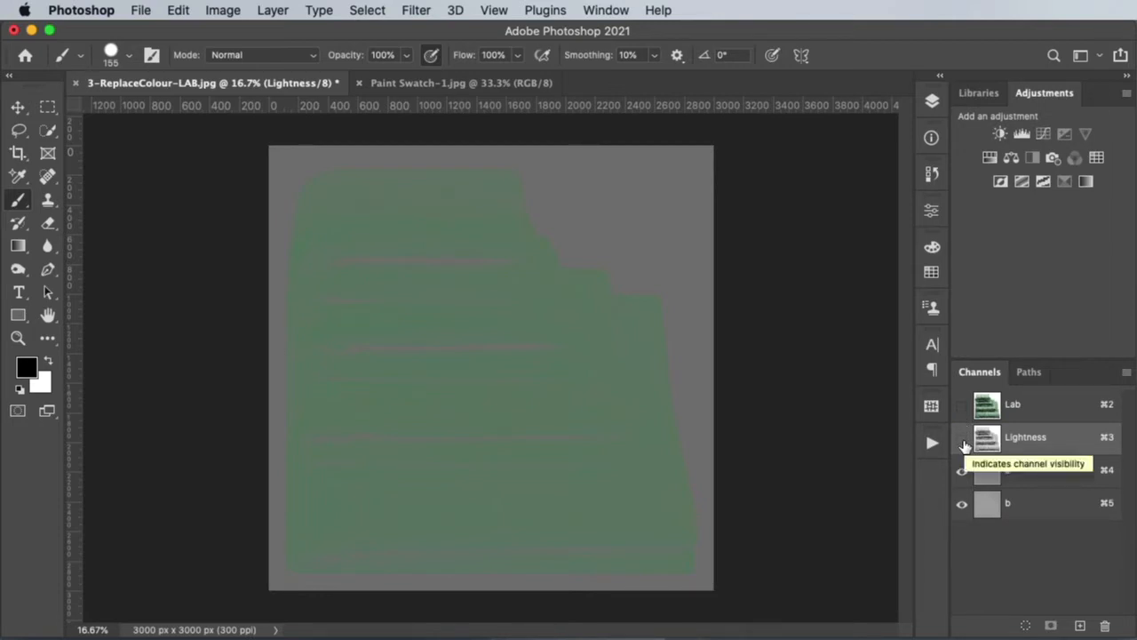
click(963, 442)
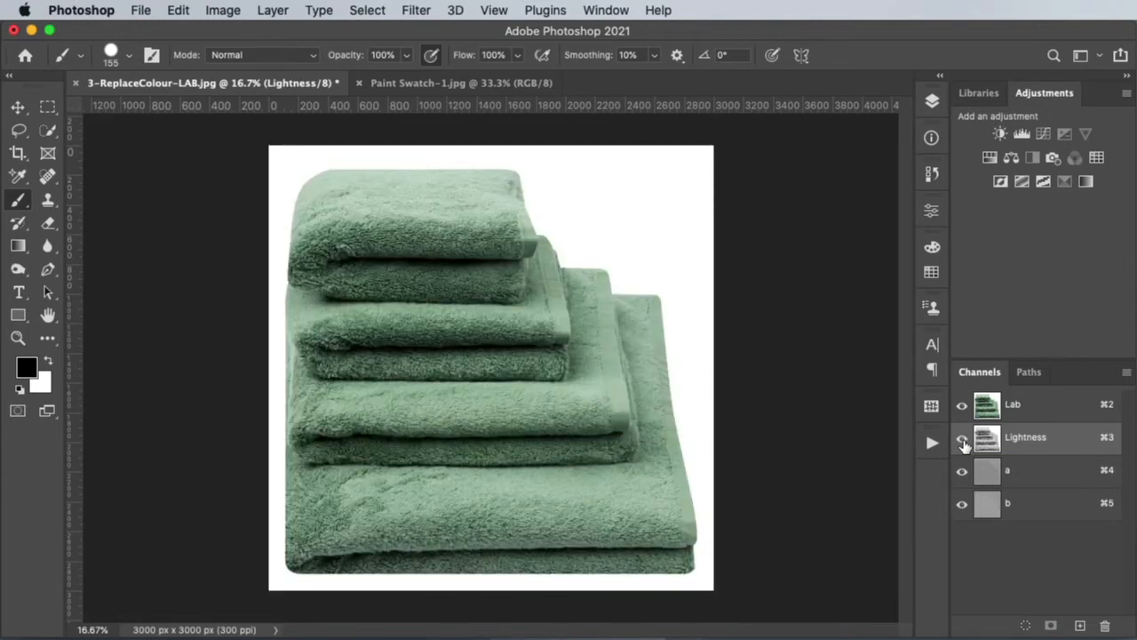
Step: Sample the gold paint in Paint Swatch-1.jpg as the foreground colour and convert that image to Lab Color mode
click(426, 89)
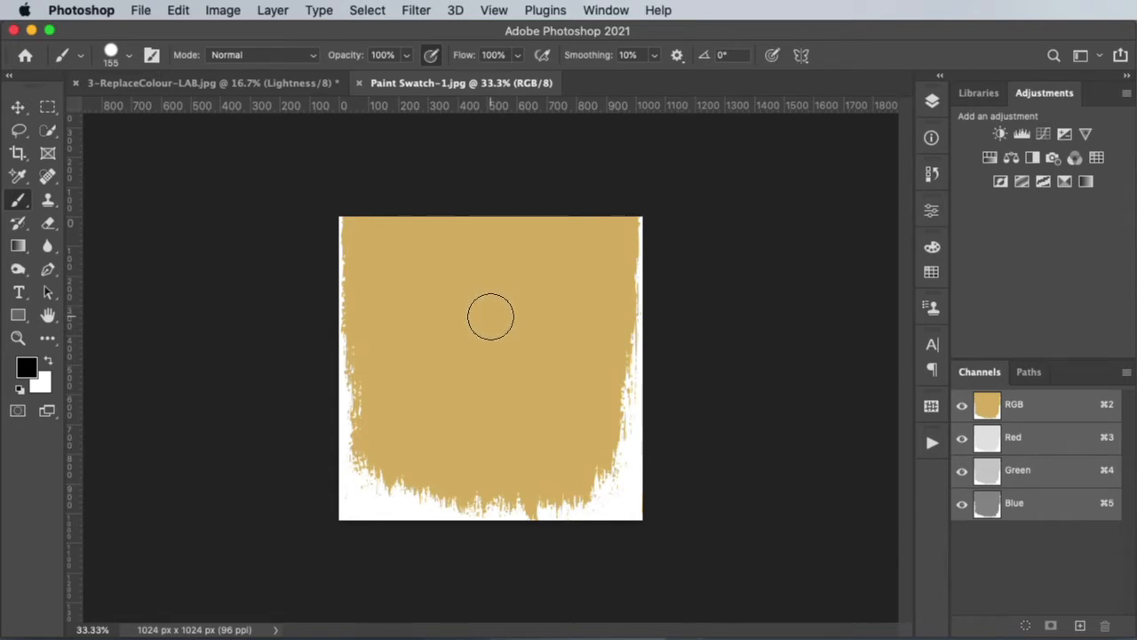
key(alt)
alt+click(498, 309)
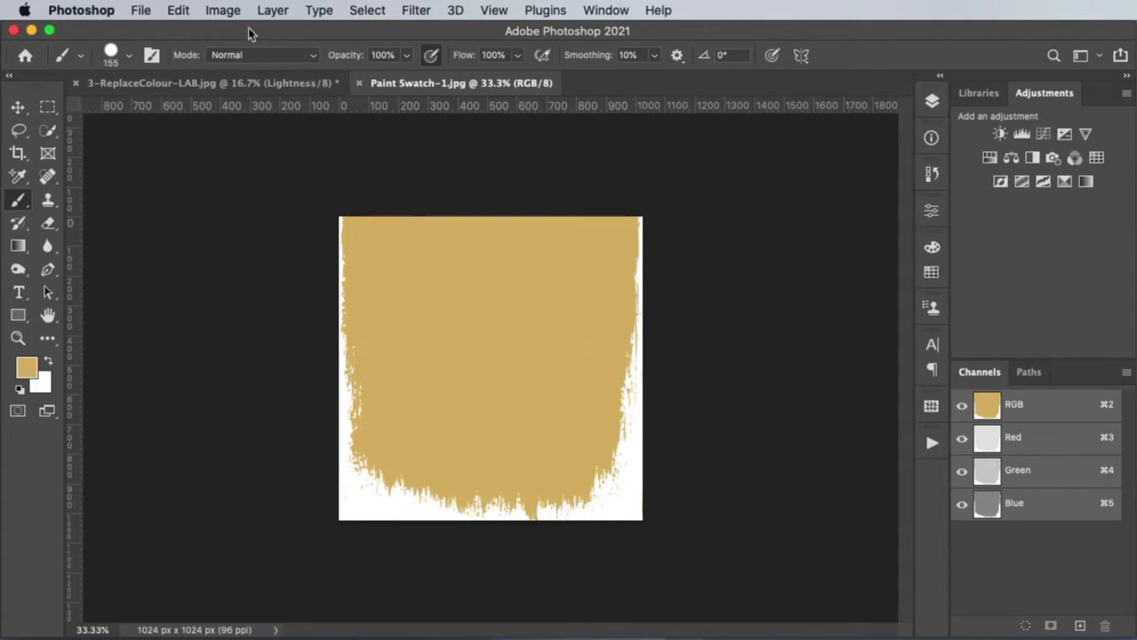
click(223, 10)
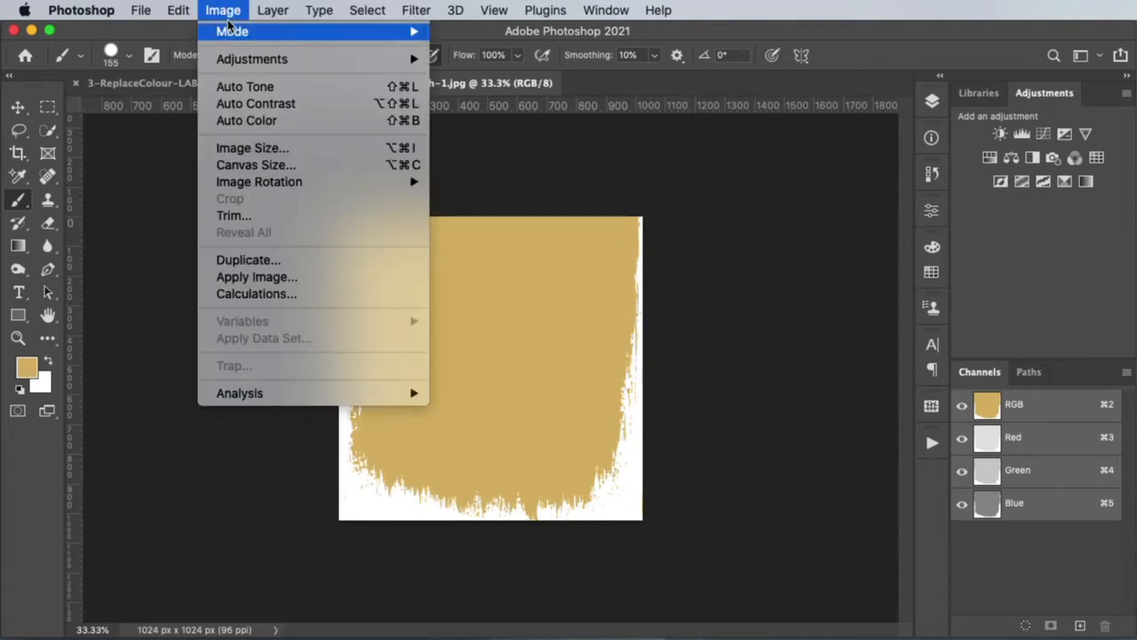
mouse_move(230, 32)
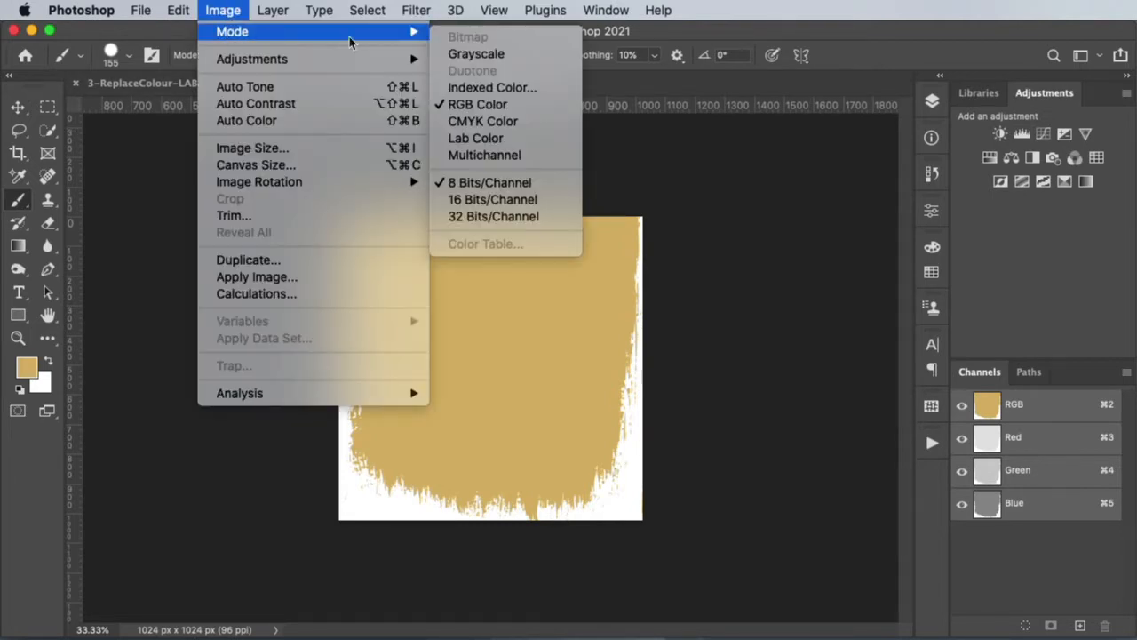
click(511, 140)
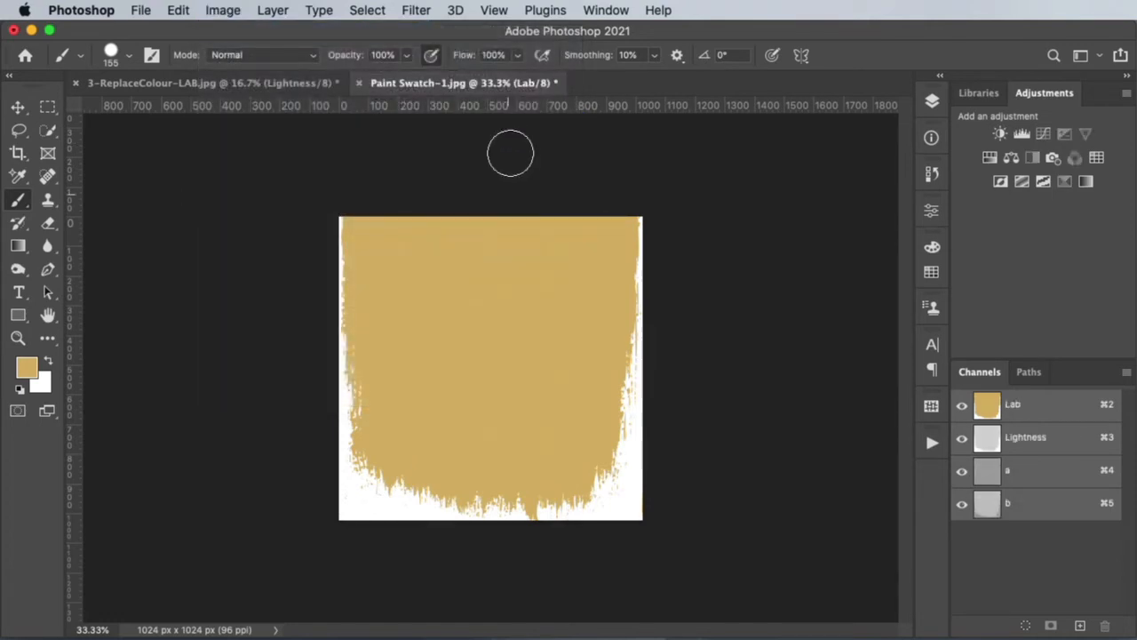
Step: Resample the gold paint from the Lab swatch as the foreground colour and close Paint Swatch-1.jpg without saving
alt+click(514, 316)
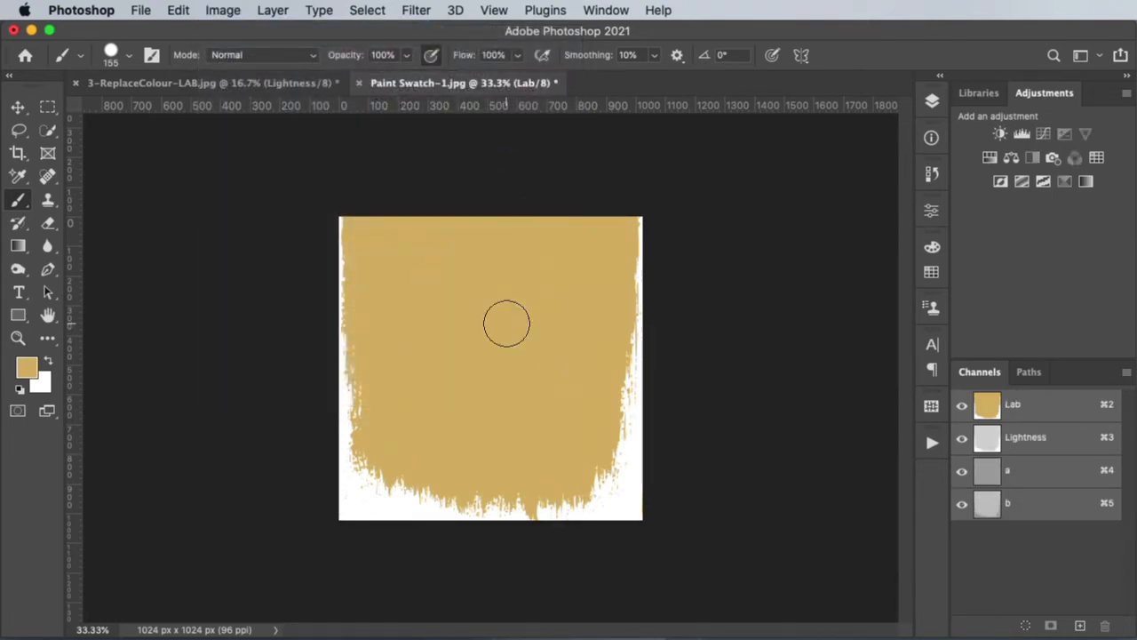
click(359, 83)
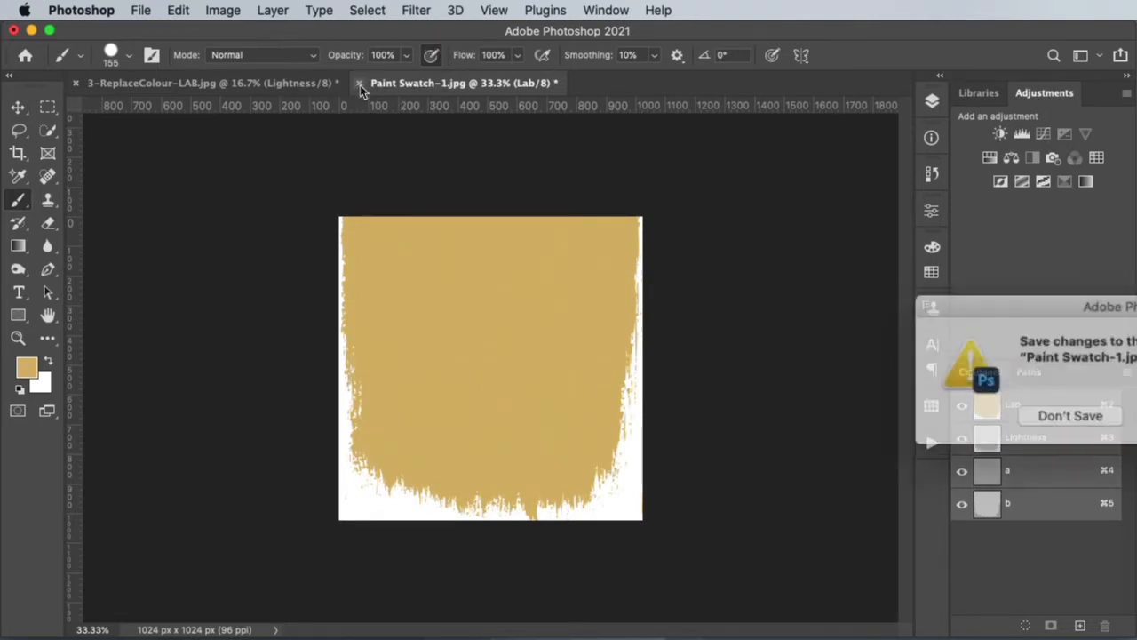
click(1072, 416)
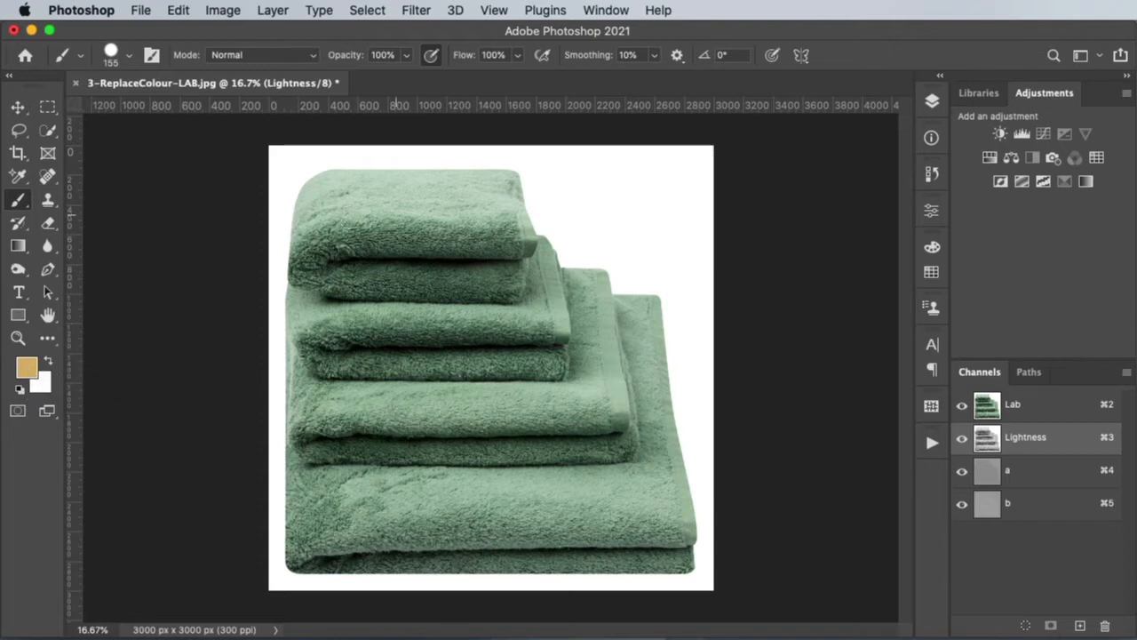
Step: Add a new layer above the Background and paint a small gold dab in the white area beside the top towel
click(936, 105)
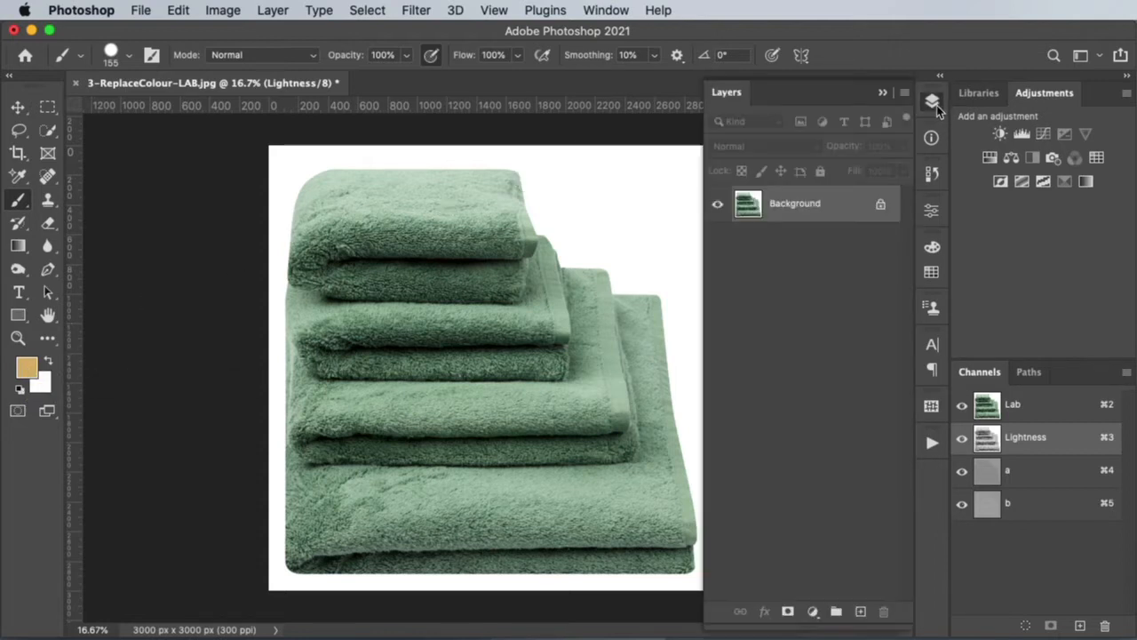
click(860, 612)
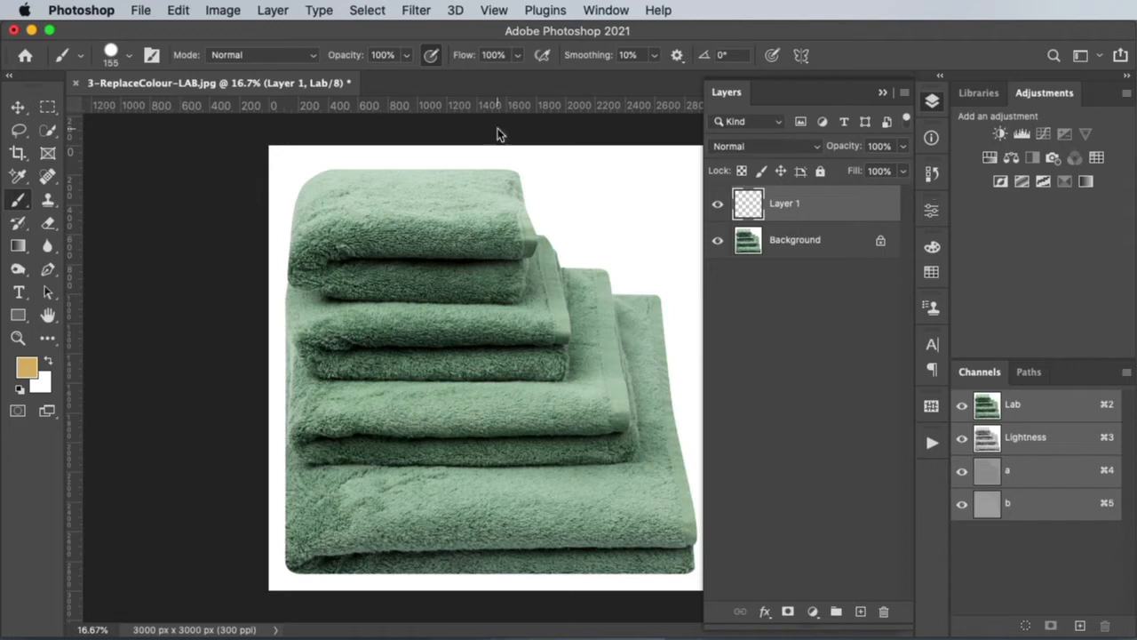
mouse_move(655, 173)
mouse_down()
mouse_move(635, 188)
mouse_move(659, 184)
mouse_move(652, 190)
mouse_move(643, 176)
mouse_up()
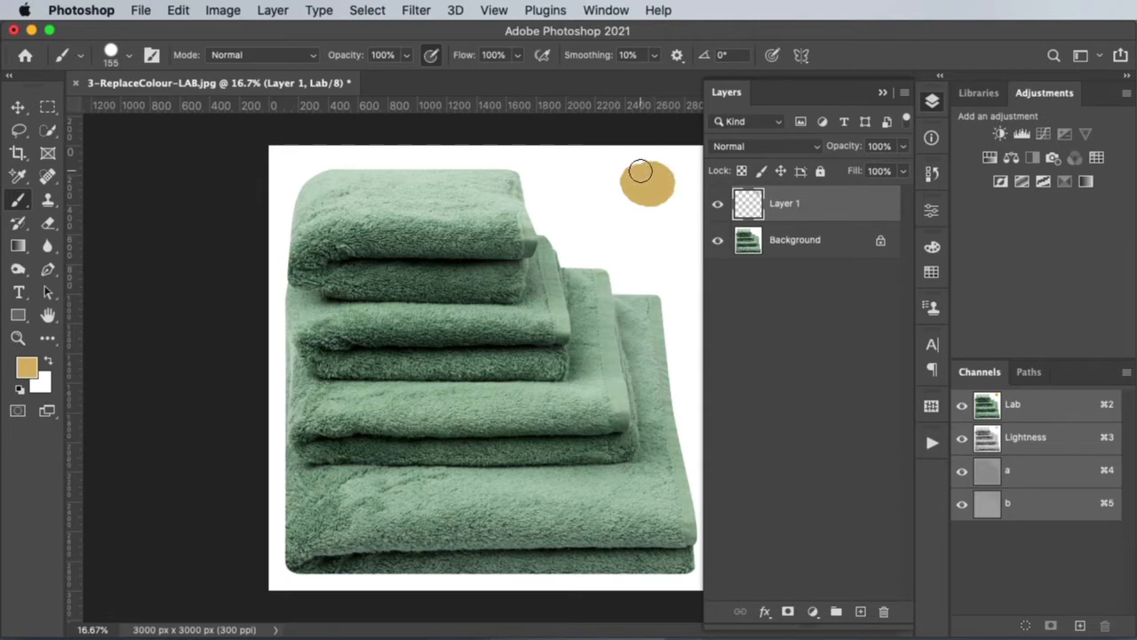
Step: Activate the Color Sampler Tool with a sample size of 11 by 11 Average
click(18, 177)
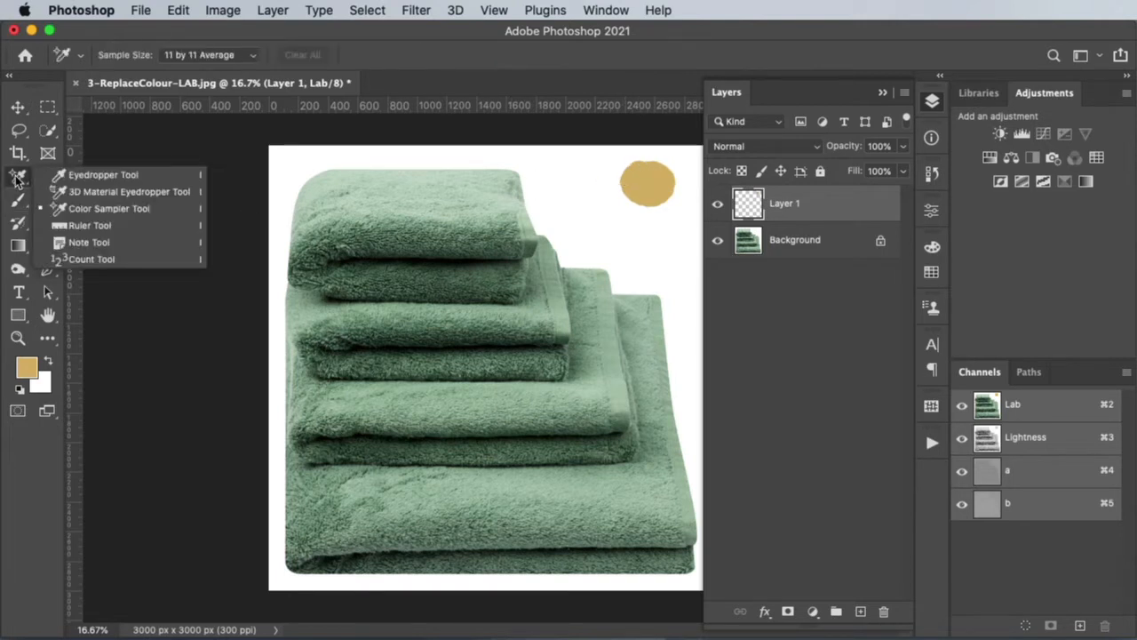
click(77, 181)
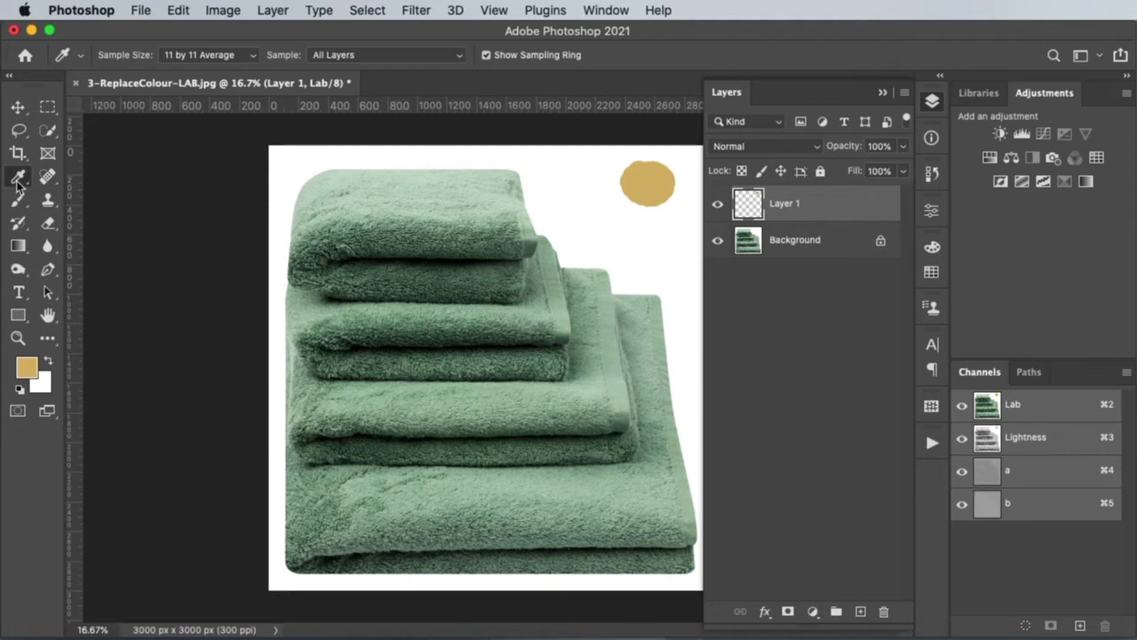
click(17, 180)
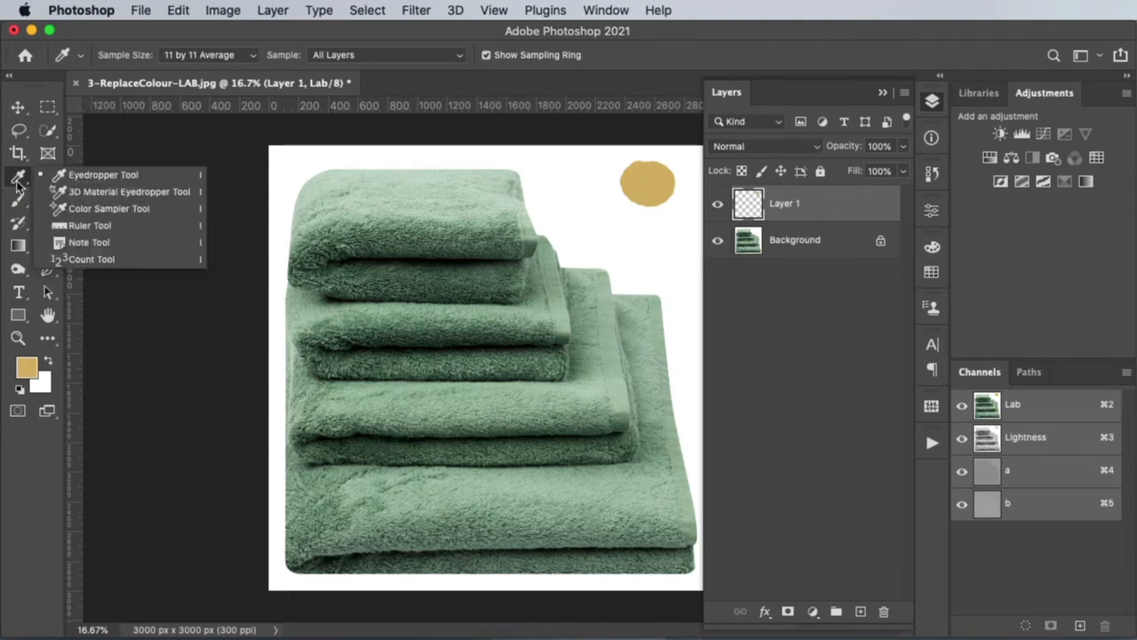
click(80, 208)
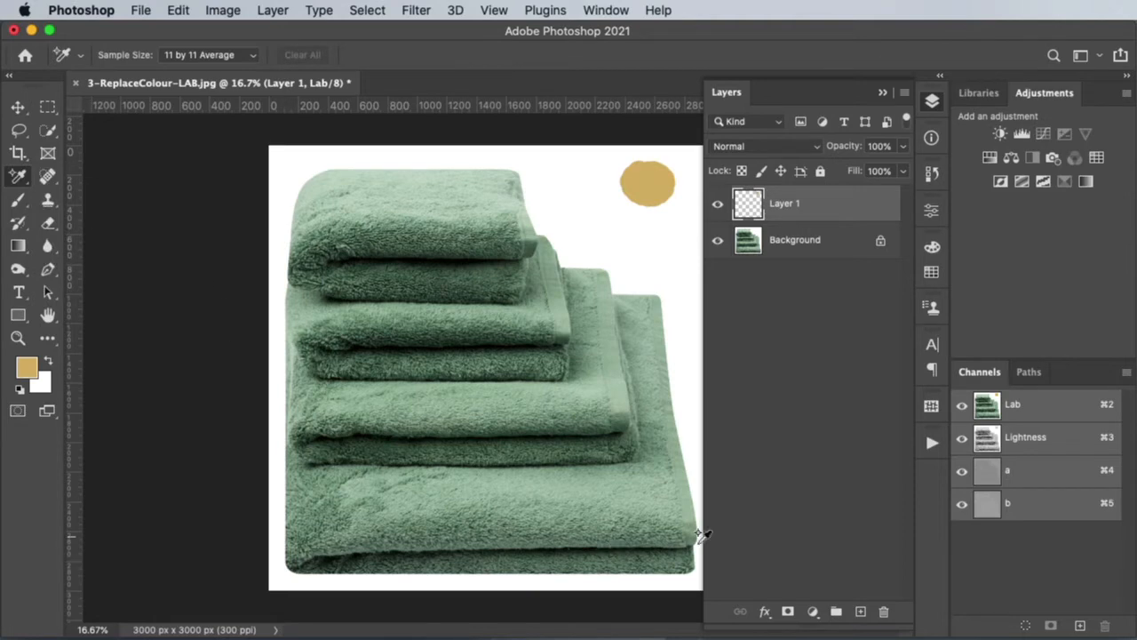
drag(624, 427, 551, 589)
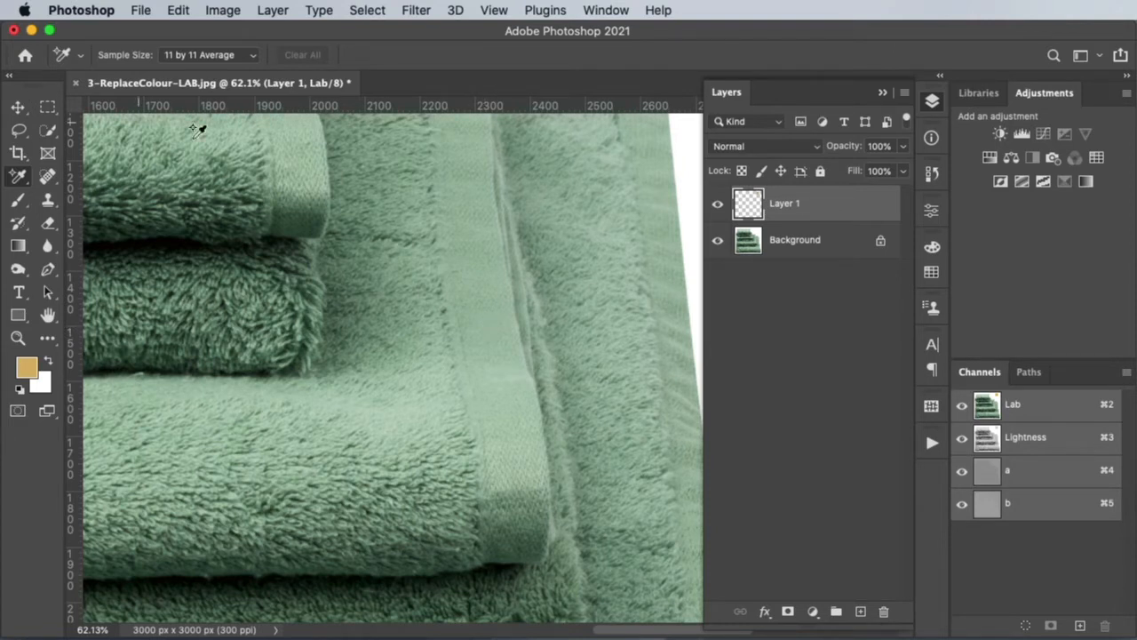
click(244, 55)
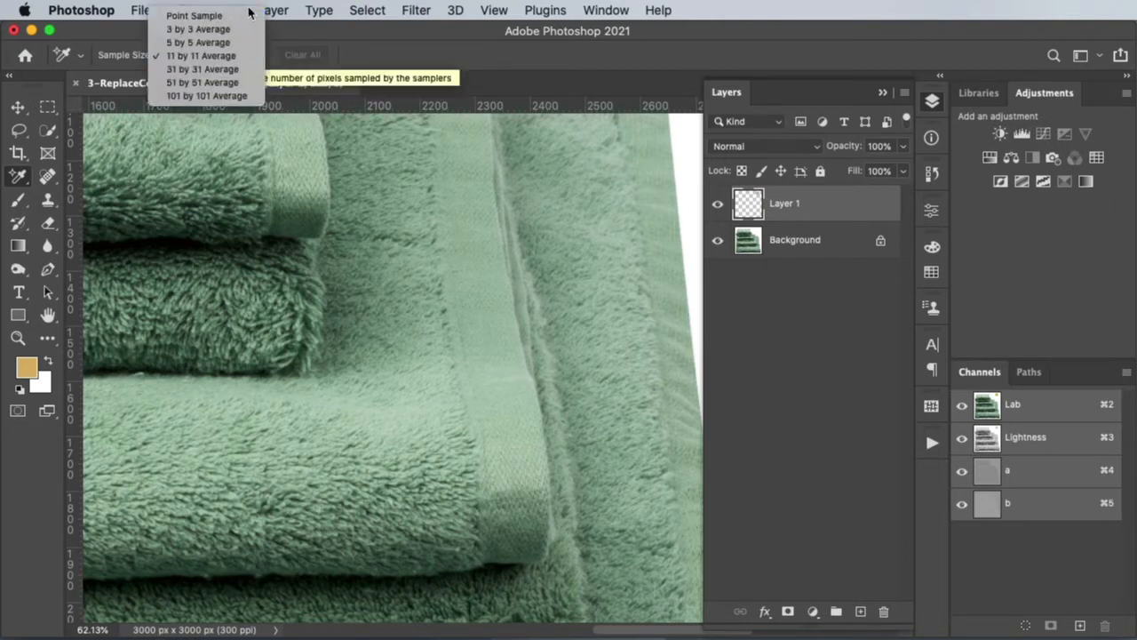
click(238, 15)
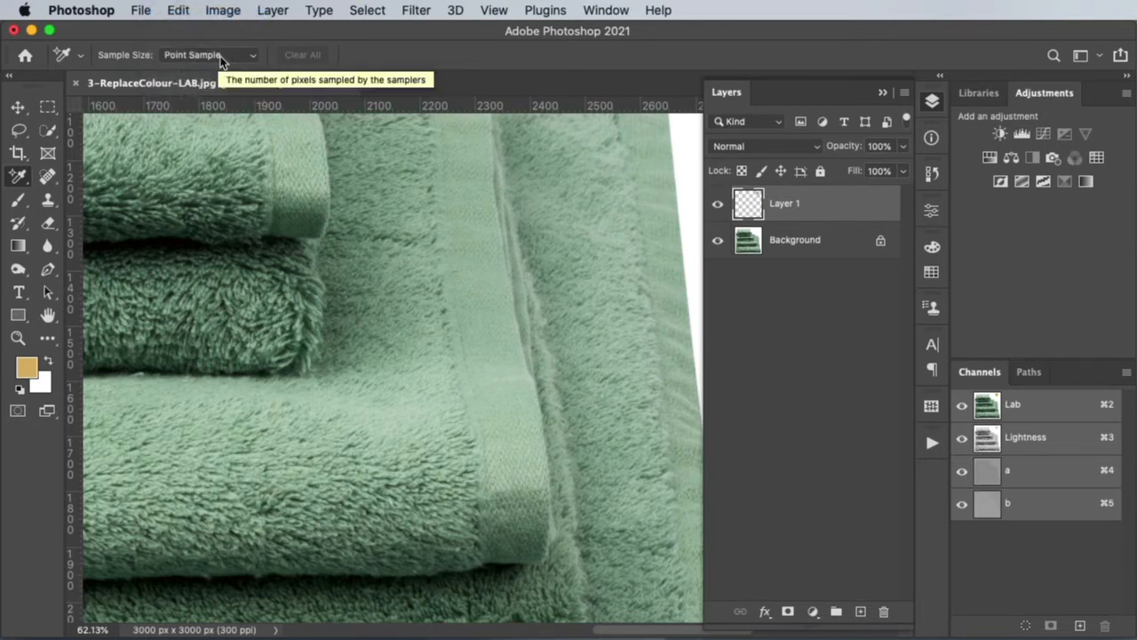
click(222, 57)
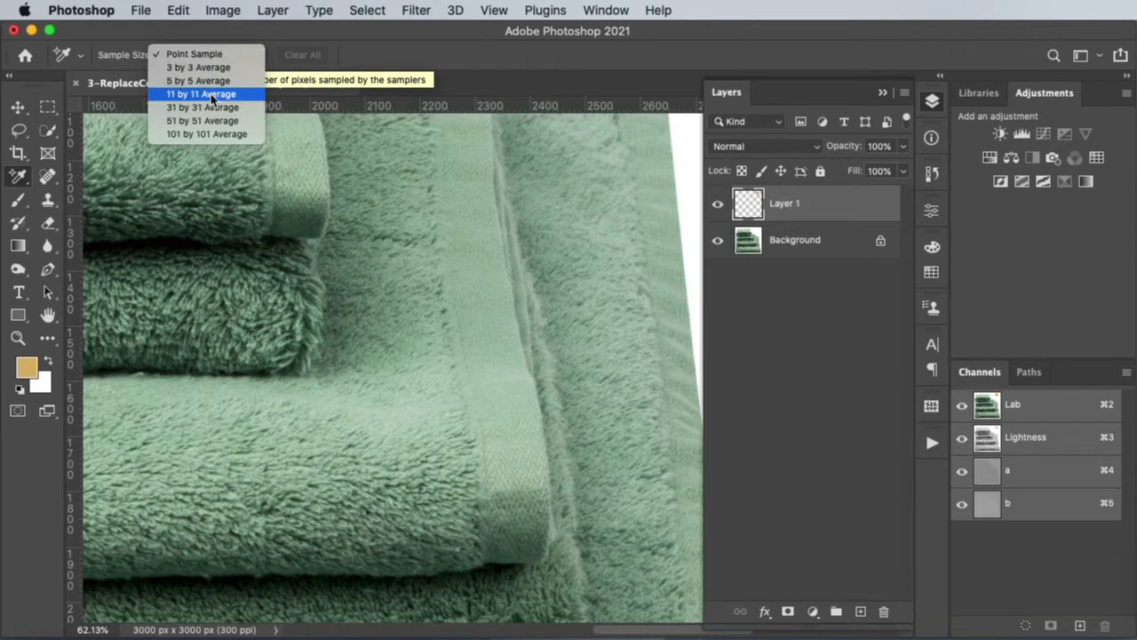
click(211, 94)
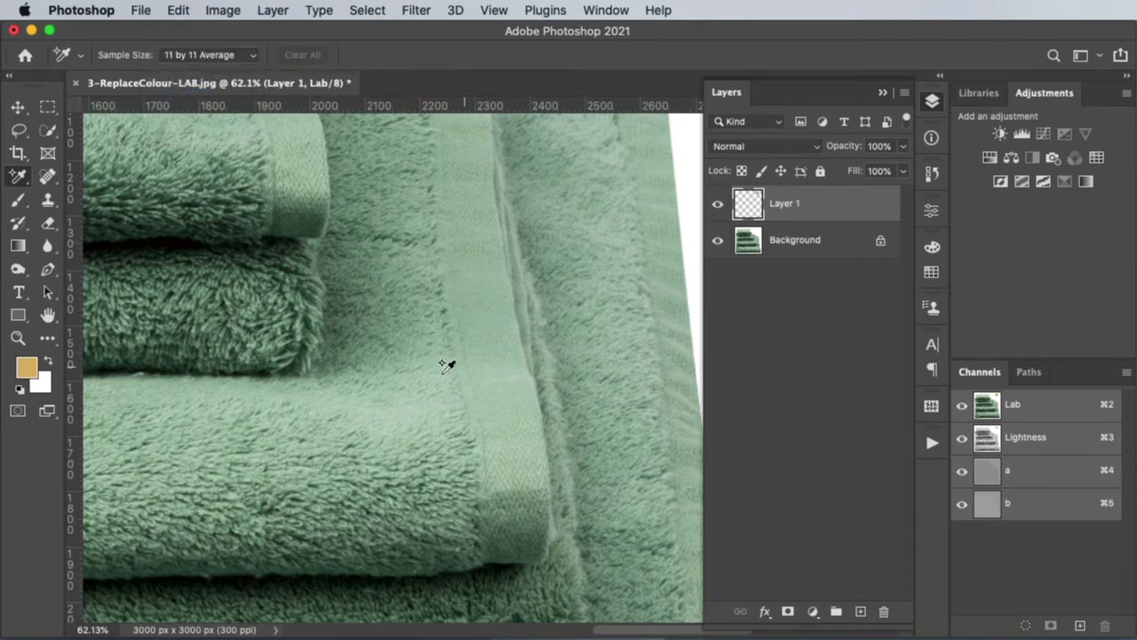
Step: Place one color sampler on the flat woven border of the third towel from the top and another on the gold dab
click(488, 341)
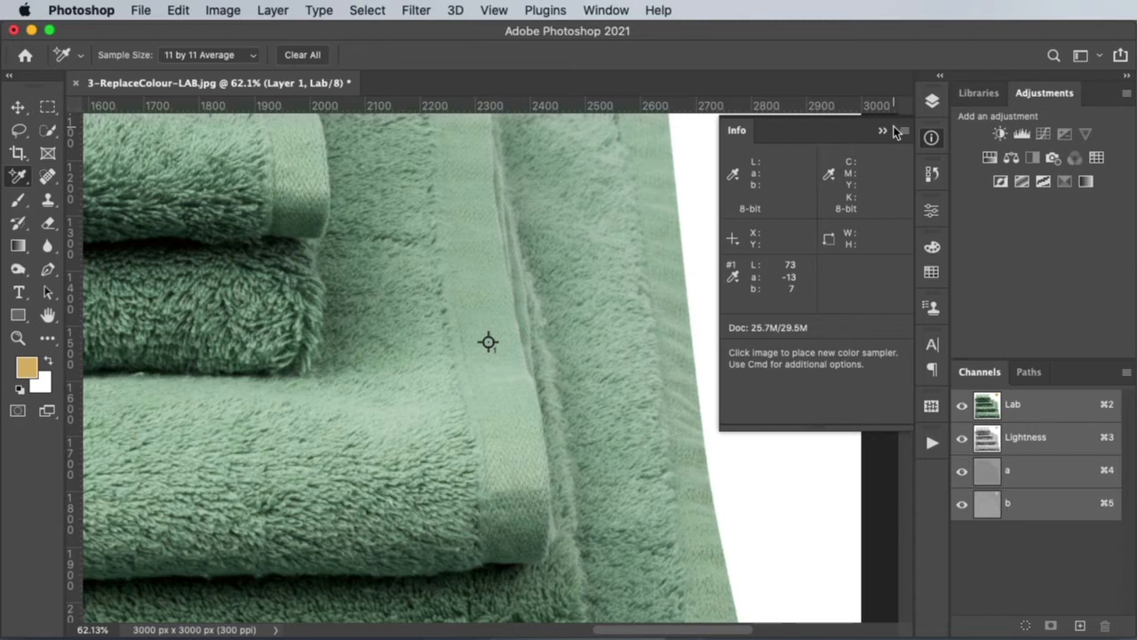
key(super+0)
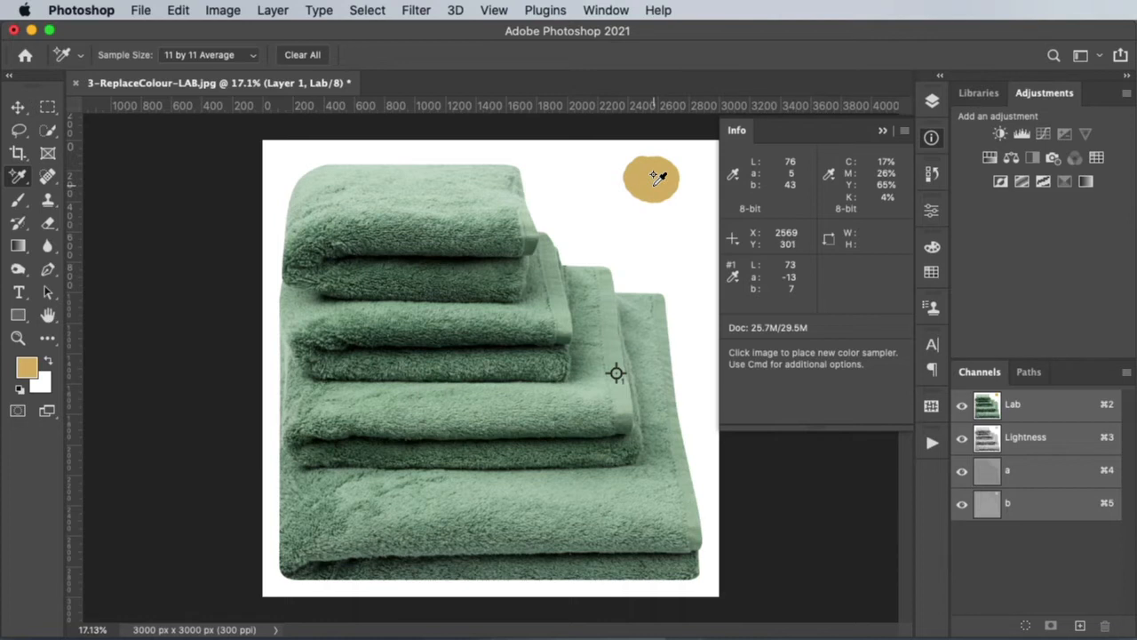
click(931, 101)
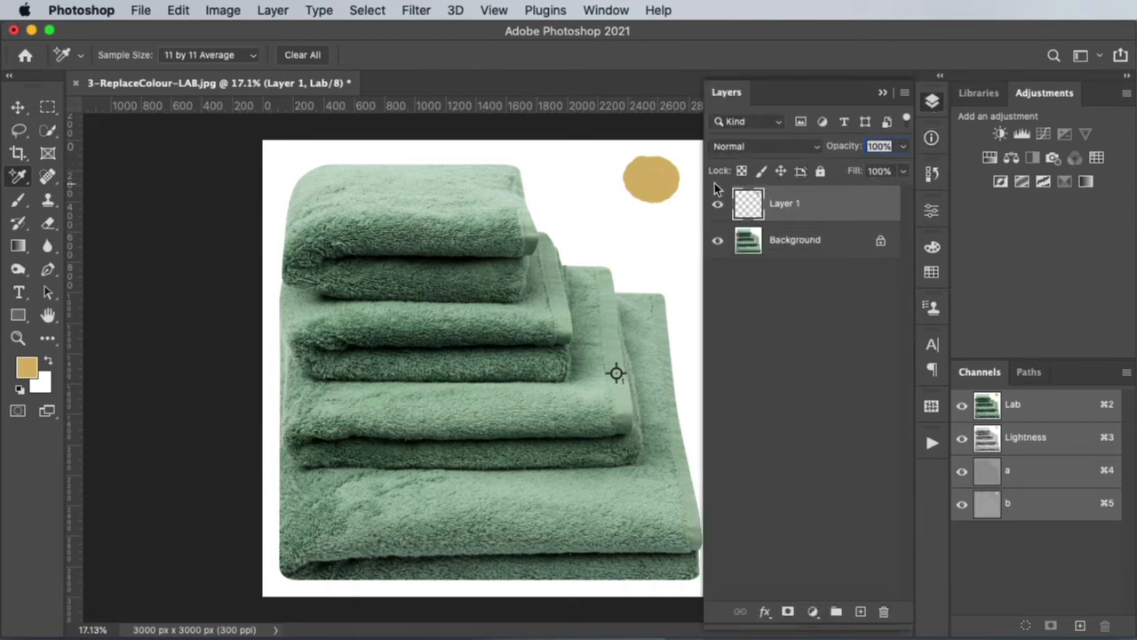
click(654, 186)
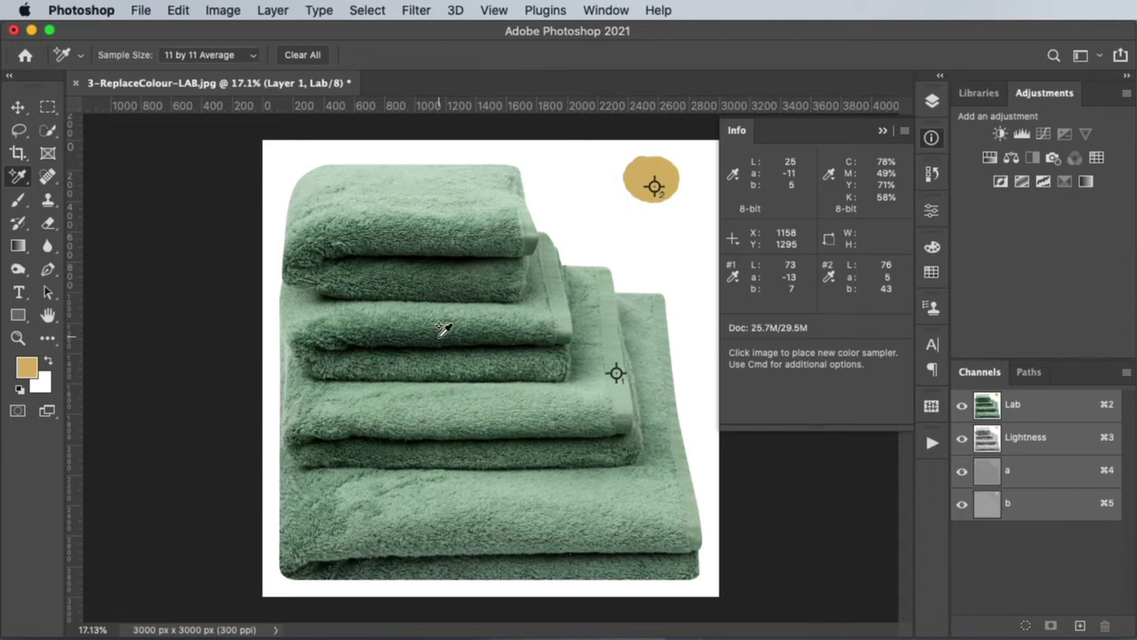
click(931, 101)
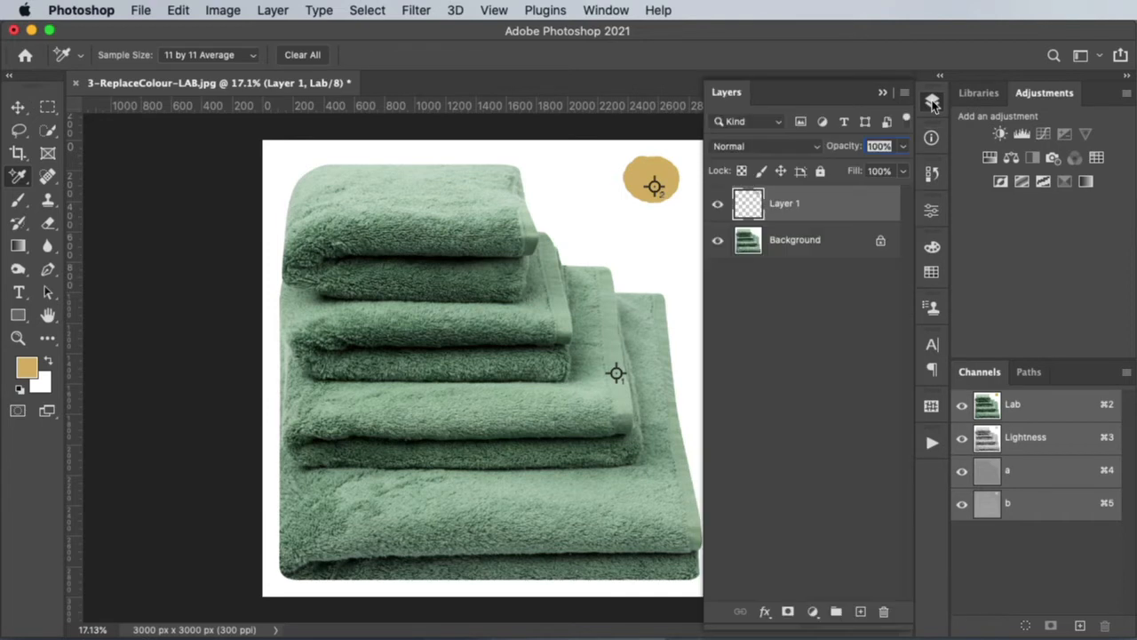
Step: Select the entire stack of green towels on the Background layer with the Quick Selection Tool
click(784, 238)
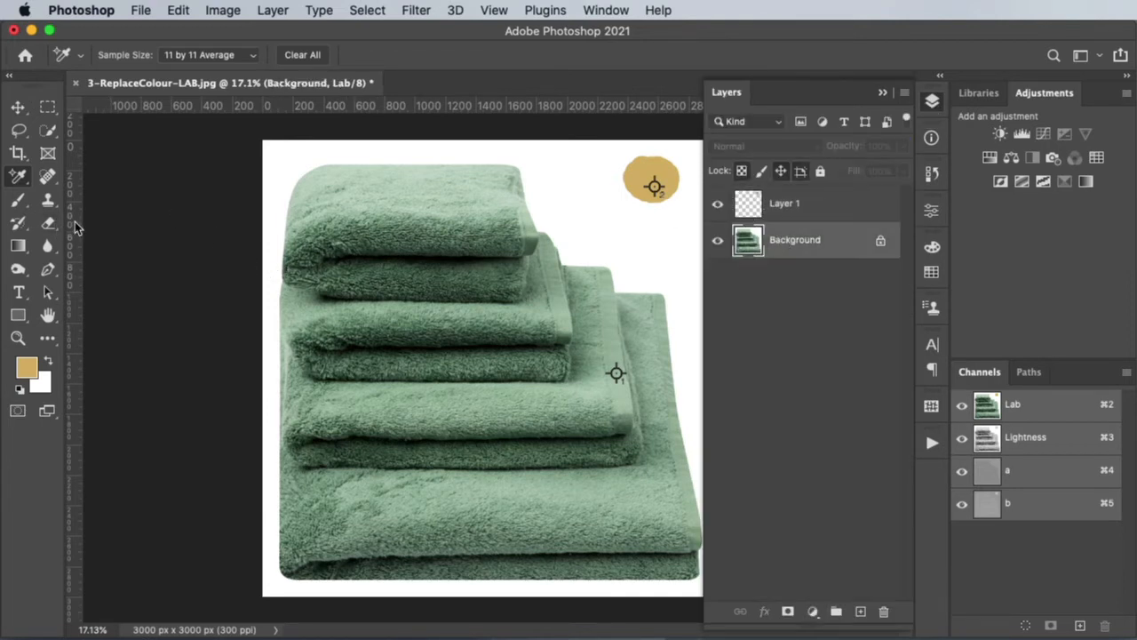
click(48, 175)
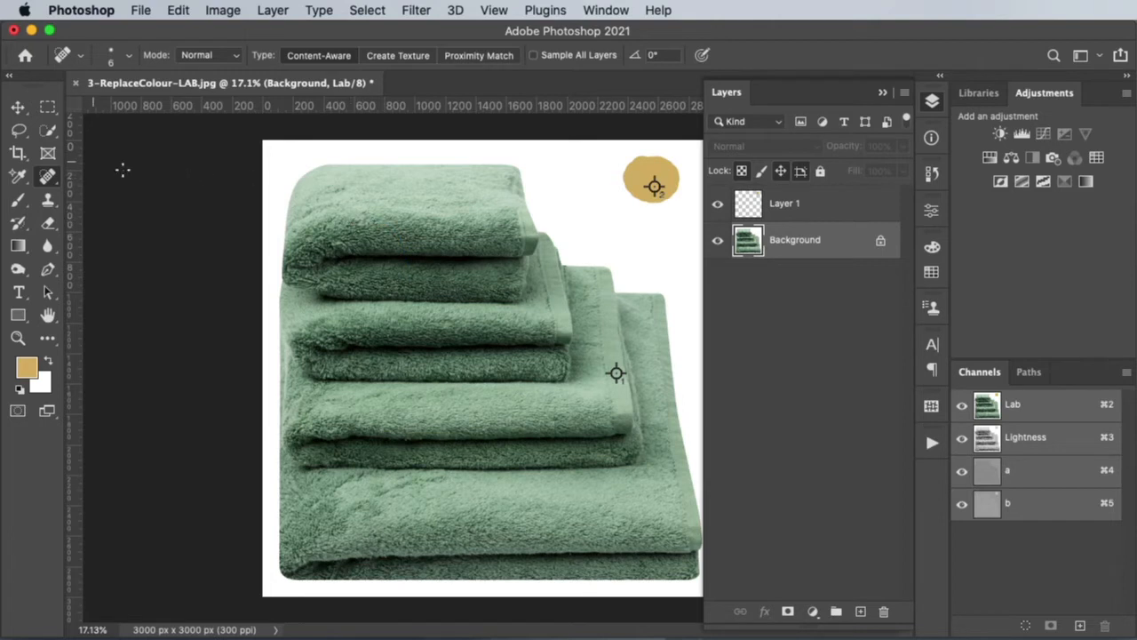
click(49, 129)
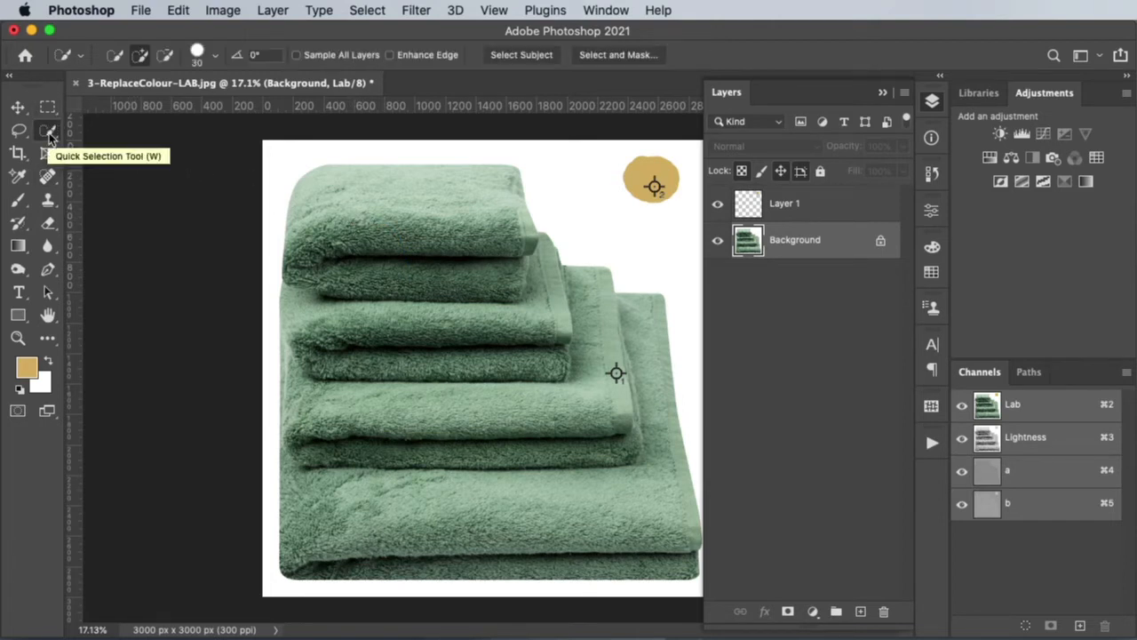
click(50, 135)
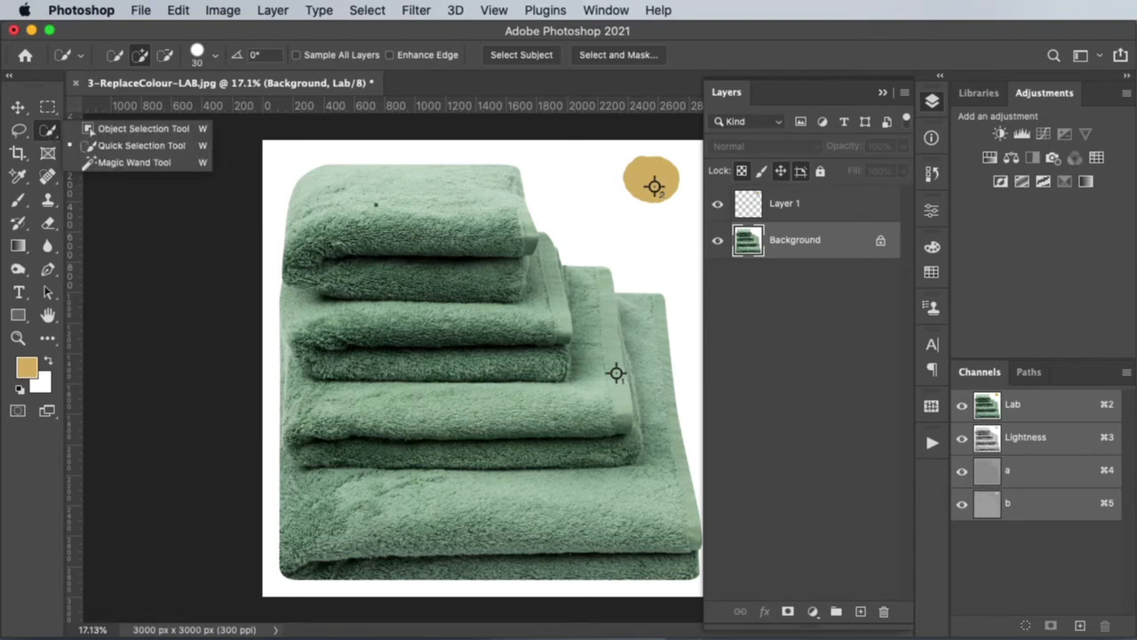
mouse_move(375, 202)
mouse_down()
mouse_move(391, 232)
mouse_move(483, 277)
mouse_move(495, 309)
mouse_move(543, 345)
mouse_move(606, 373)
mouse_up()
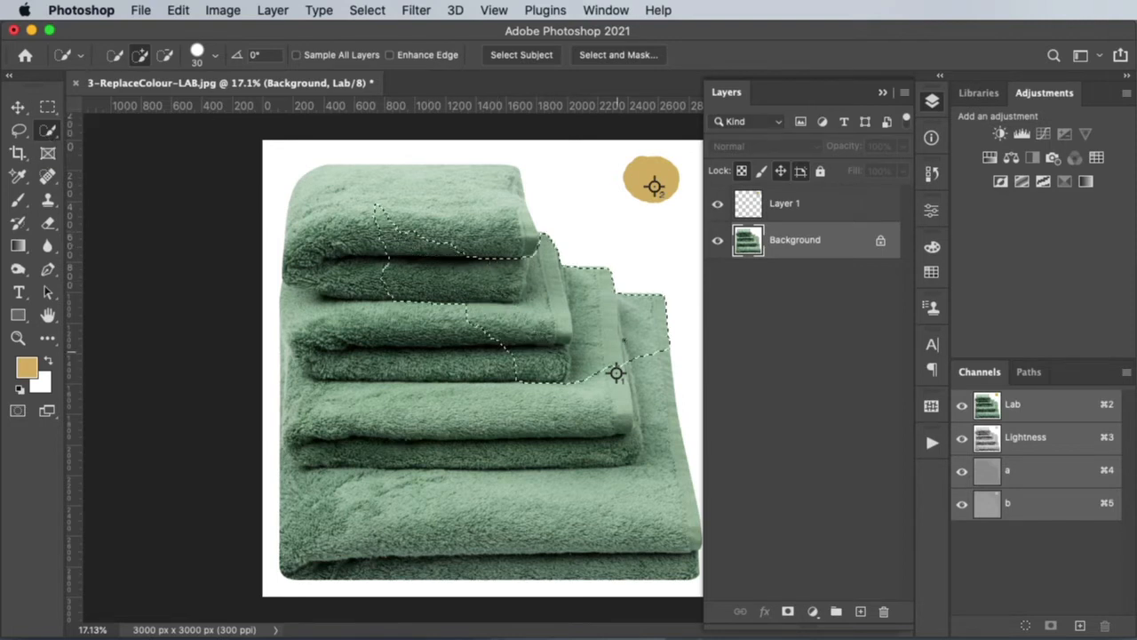
mouse_move(475, 220)
mouse_down()
mouse_move(418, 203)
mouse_move(429, 197)
mouse_move(363, 190)
mouse_move(409, 297)
mouse_move(356, 298)
mouse_move(329, 347)
mouse_move(302, 364)
mouse_move(307, 497)
mouse_move(326, 570)
mouse_move(462, 528)
mouse_up()
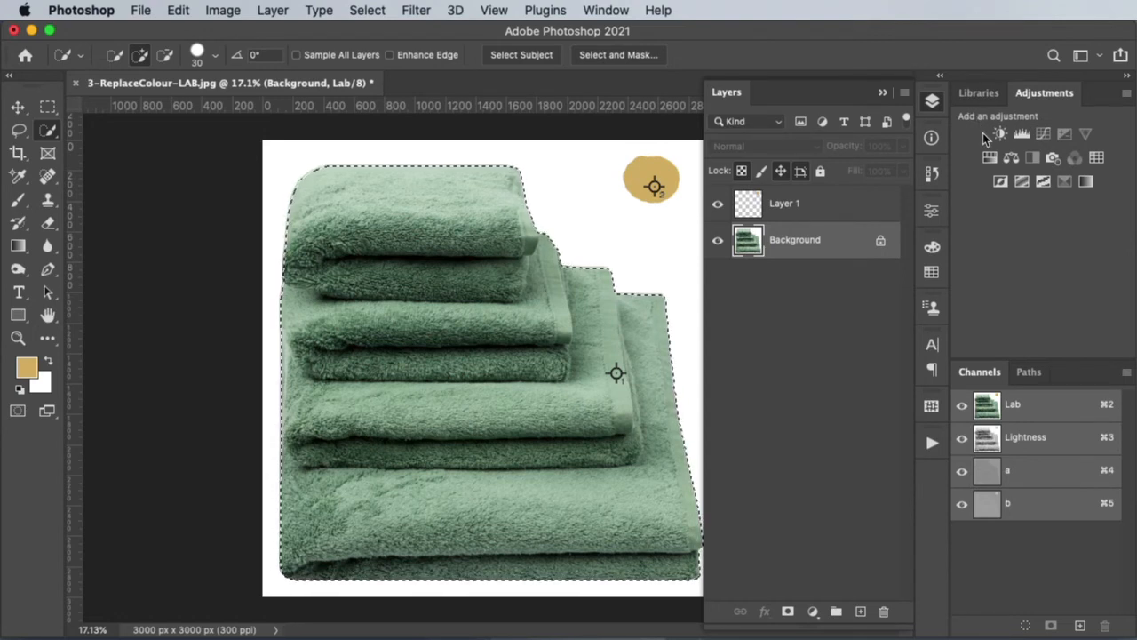
Step: Add a Curves adjustment layer masked to the selected towels and open its curve settings
click(1044, 135)
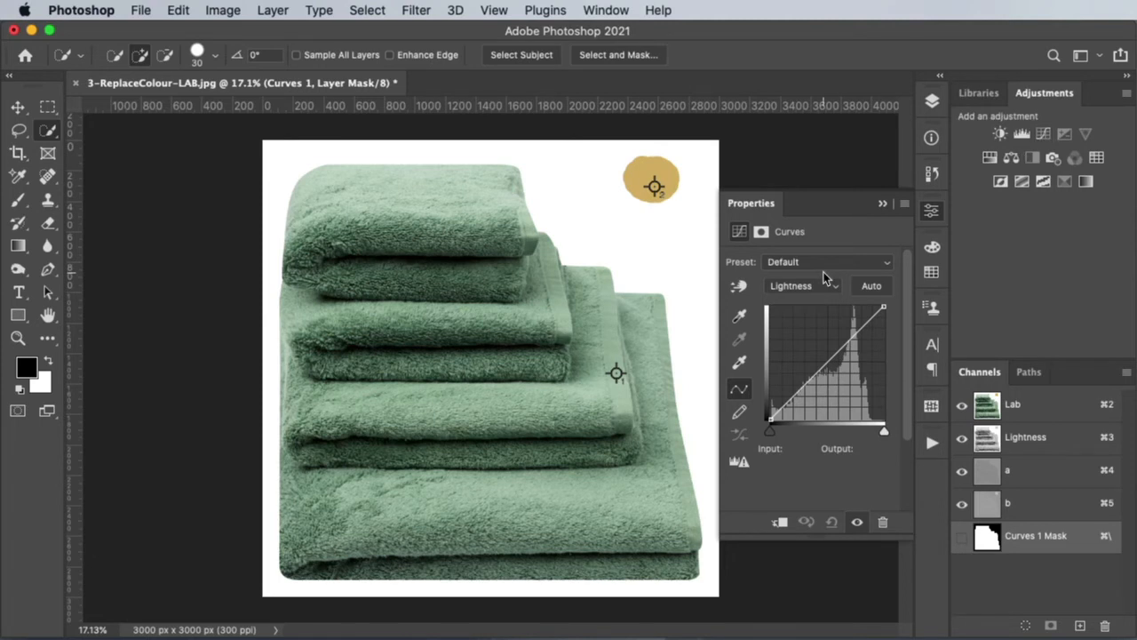
click(932, 101)
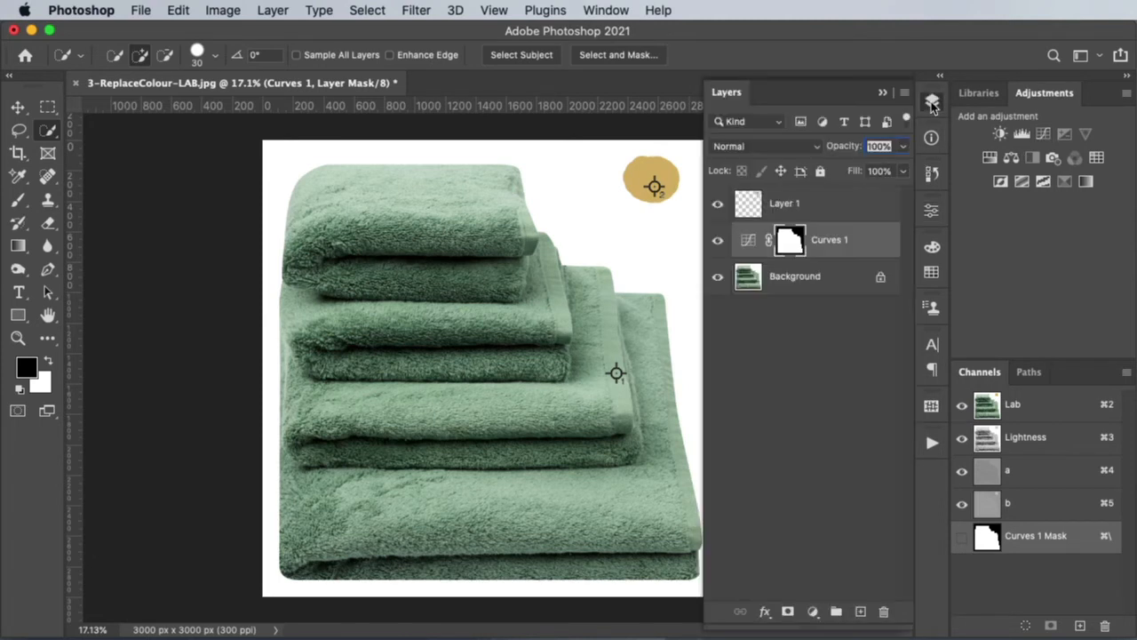
double_click(748, 242)
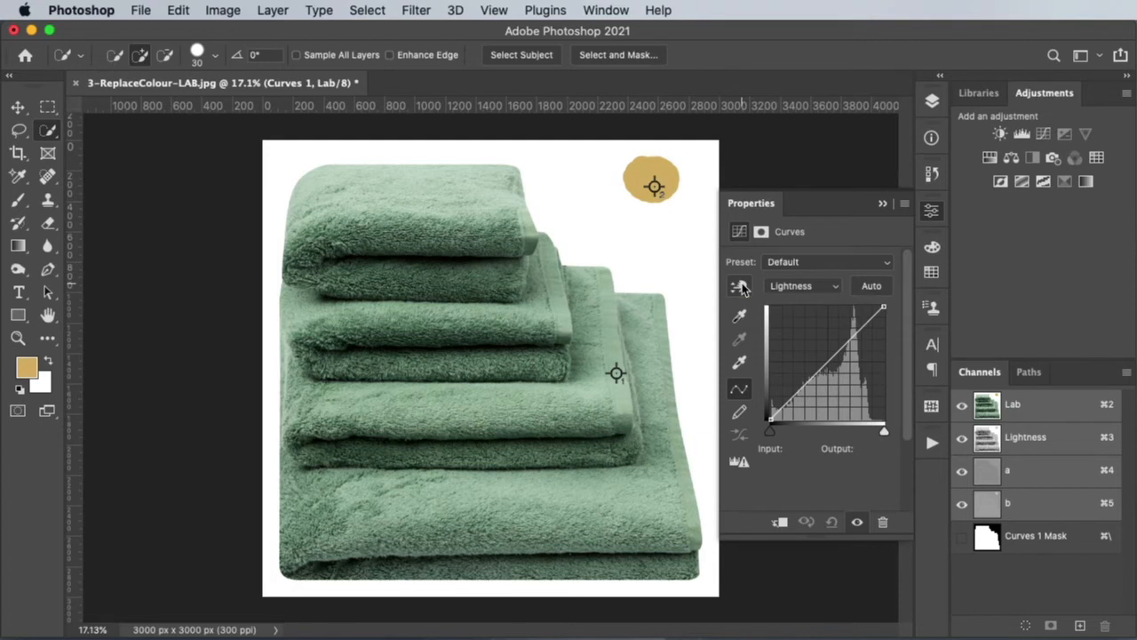
Step: Use the on-image adjustment tool to add a point at color sampler 1 to the Lightness, a and b curves
click(741, 287)
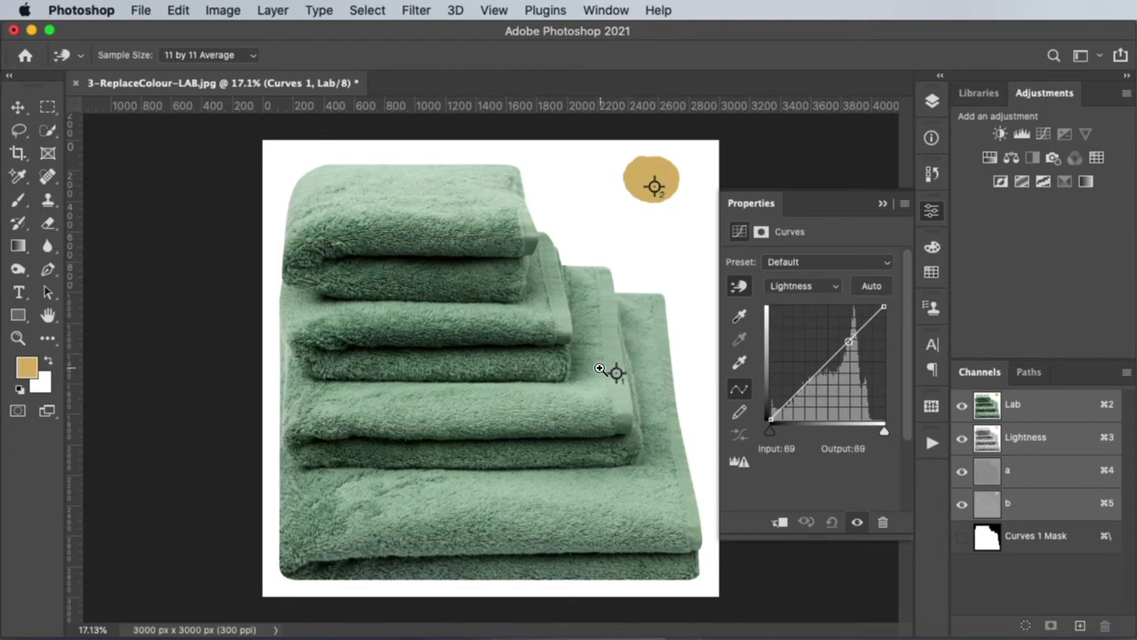
drag(603, 364, 635, 384)
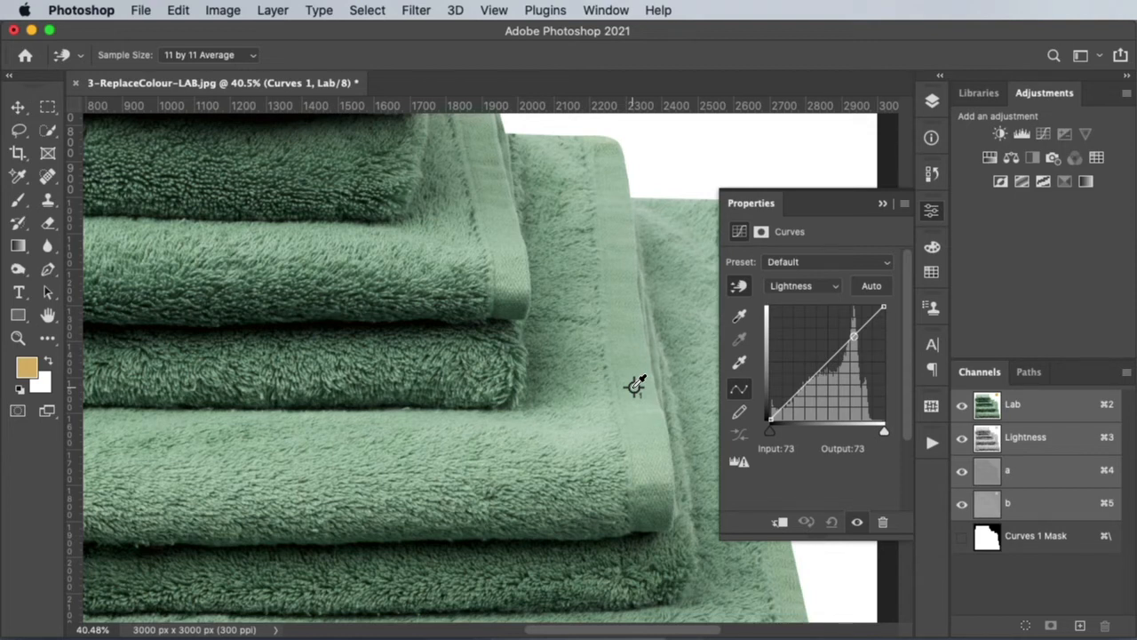
click(635, 385)
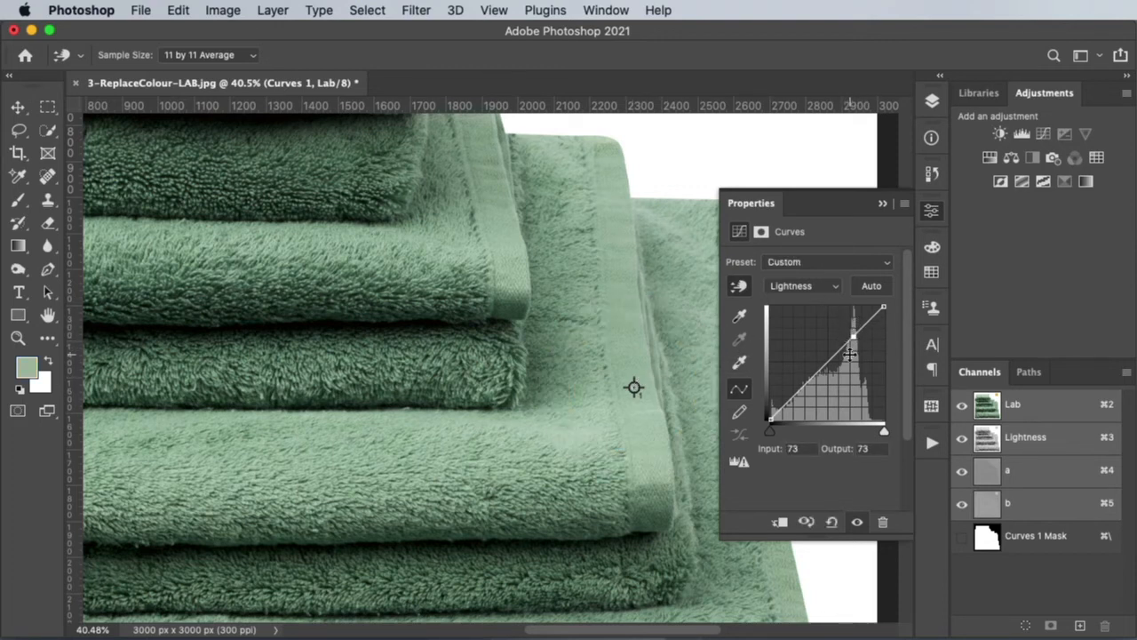
Step: Examine the sampled point's input and output values on the Lightness, a and b curves
click(821, 287)
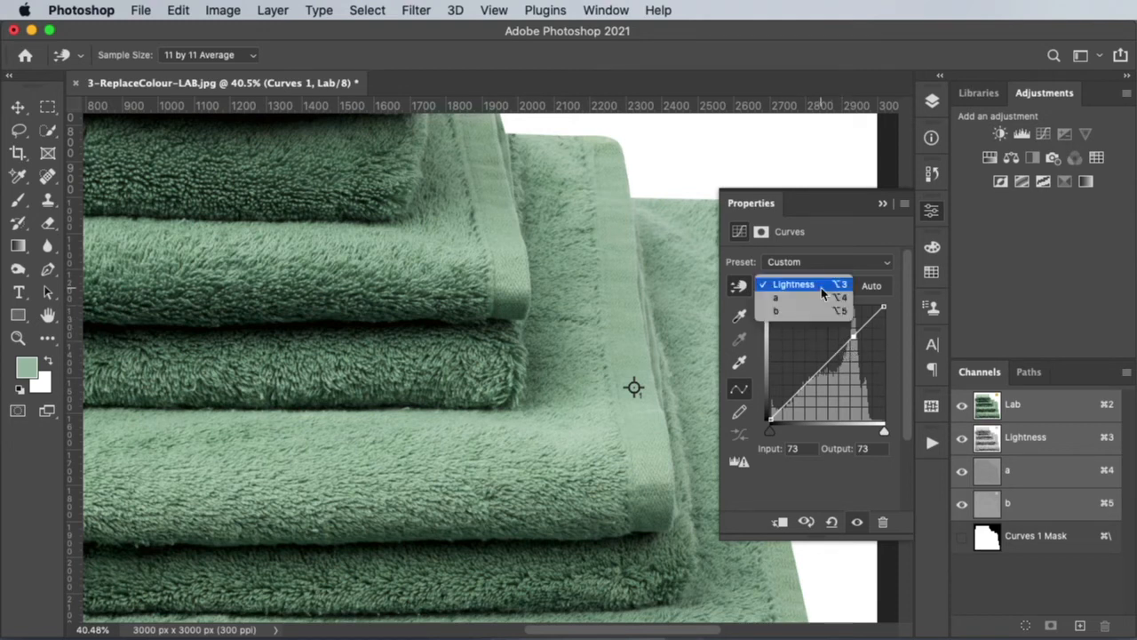
click(815, 294)
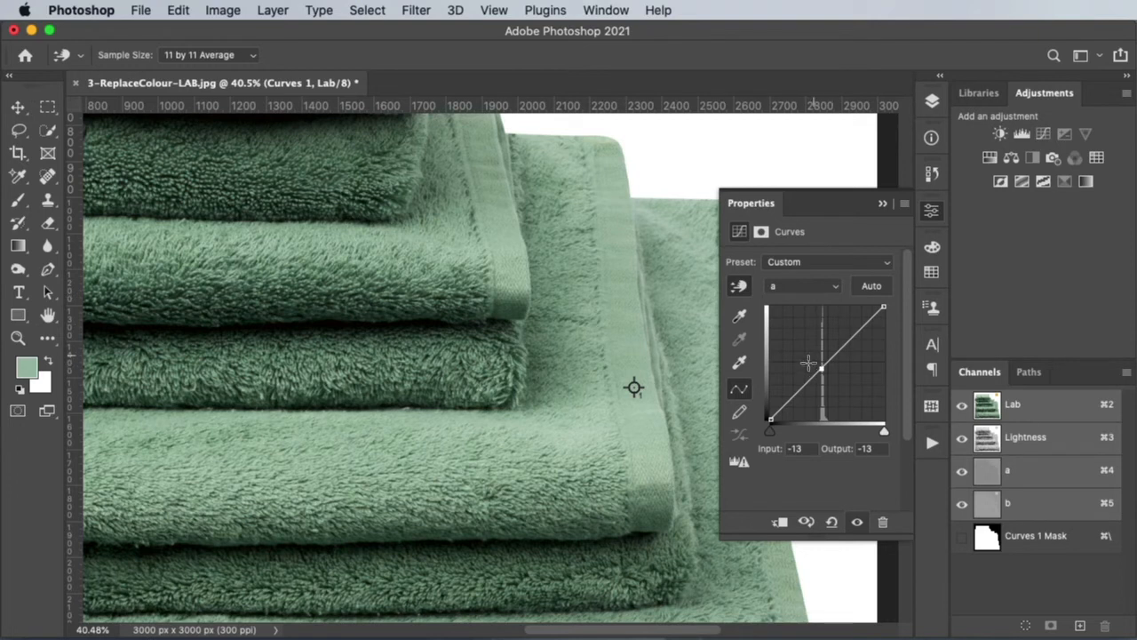
click(798, 289)
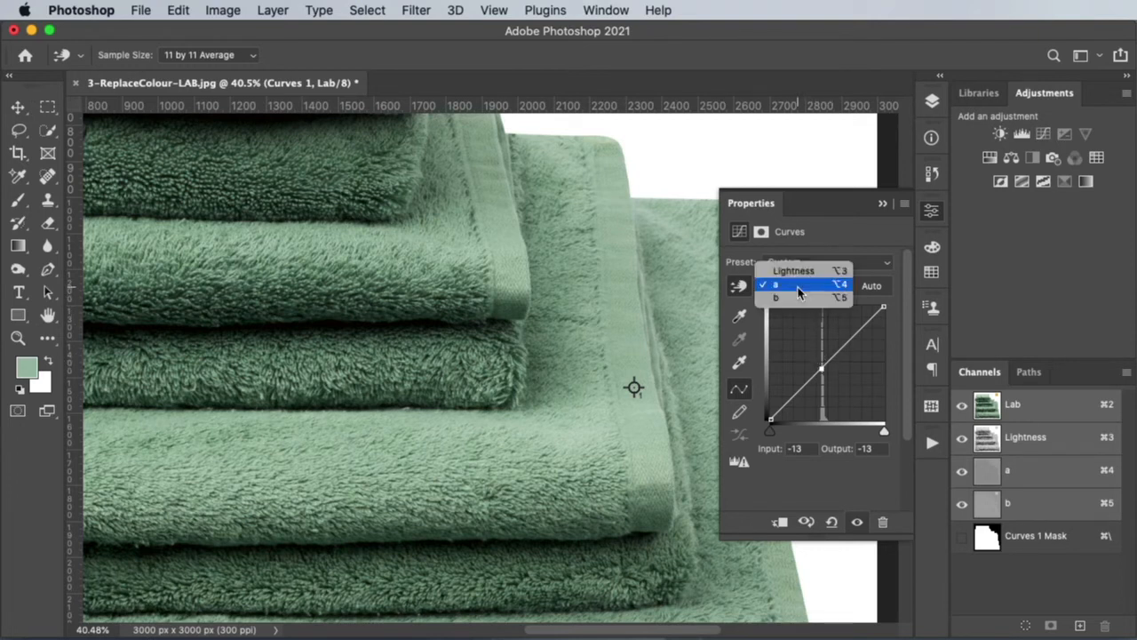
click(787, 301)
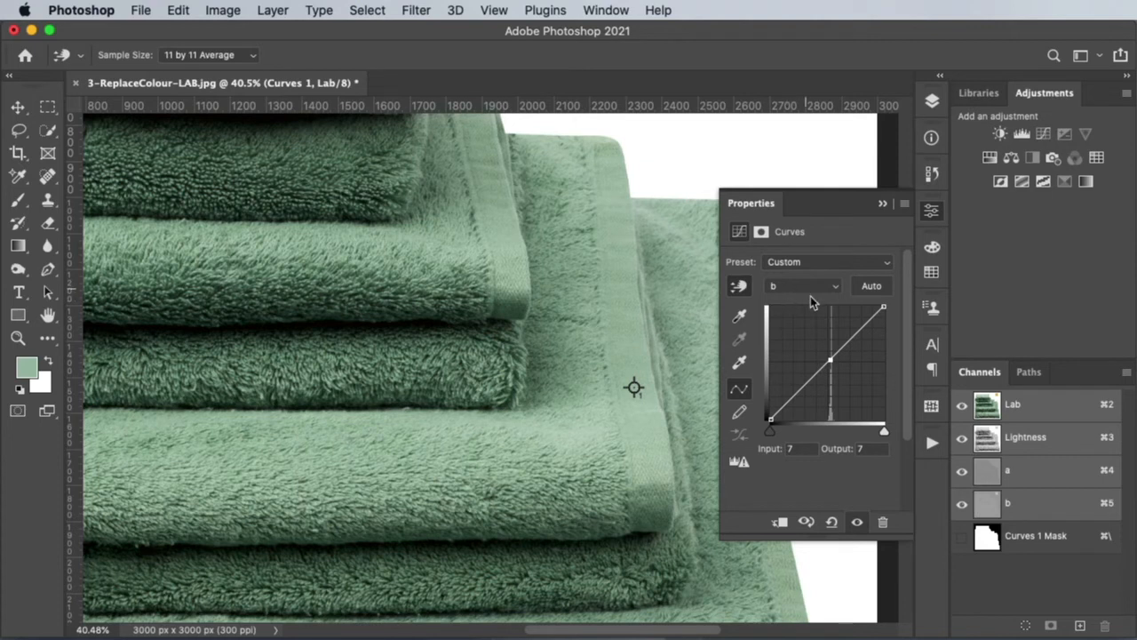
click(802, 286)
click(801, 265)
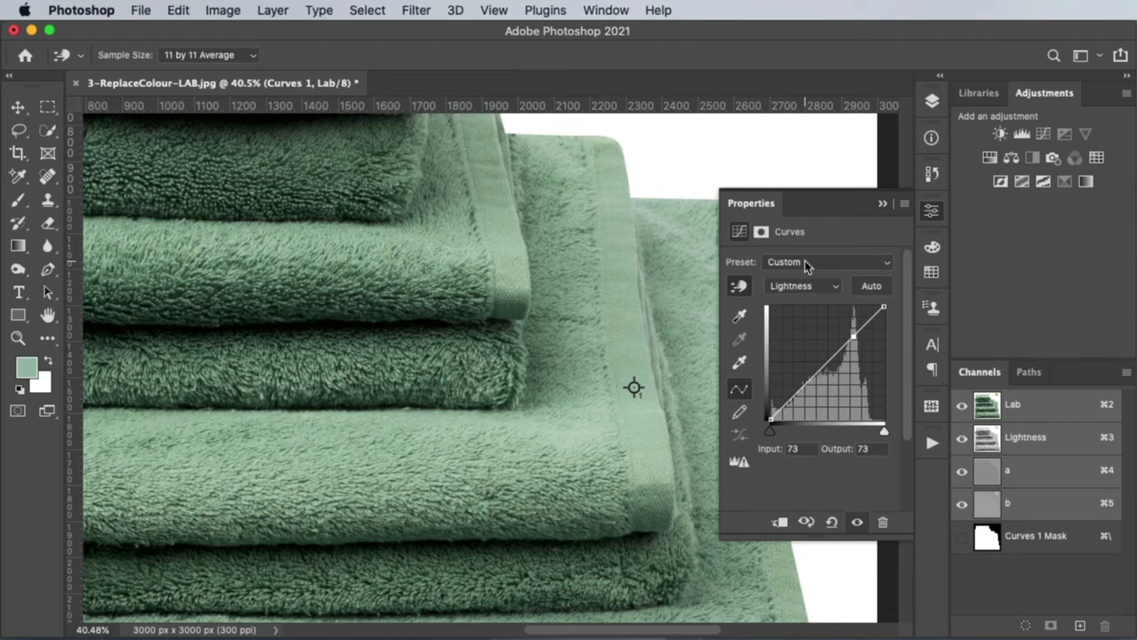
click(805, 286)
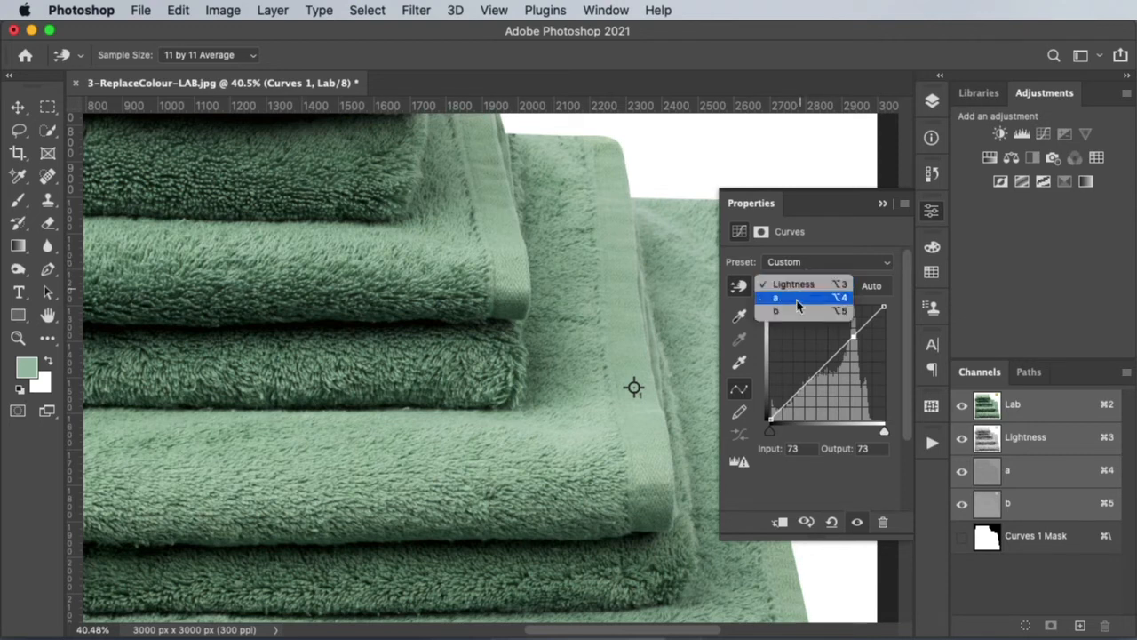
click(798, 305)
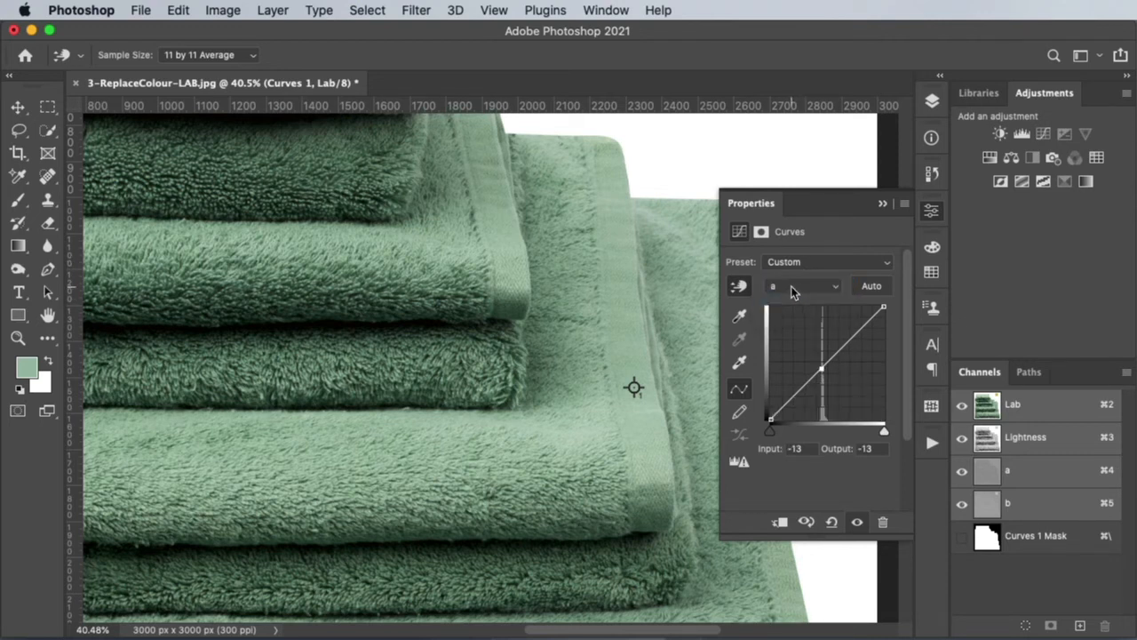
click(790, 286)
click(790, 296)
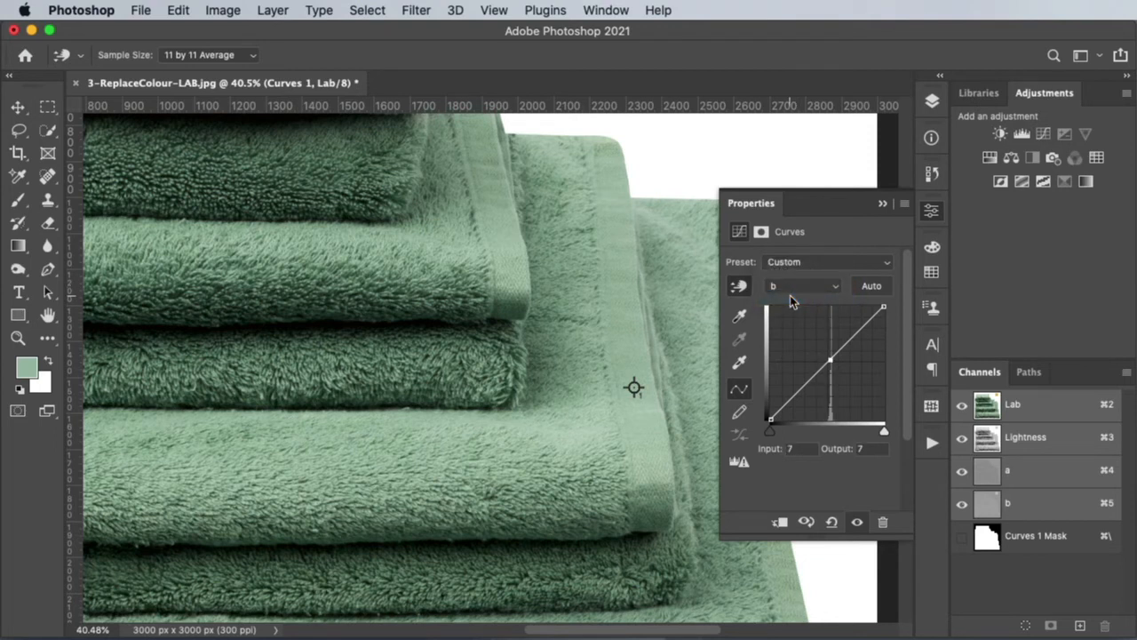
Step: Set the output of the sampled point on the Lightness curve to 76
click(791, 289)
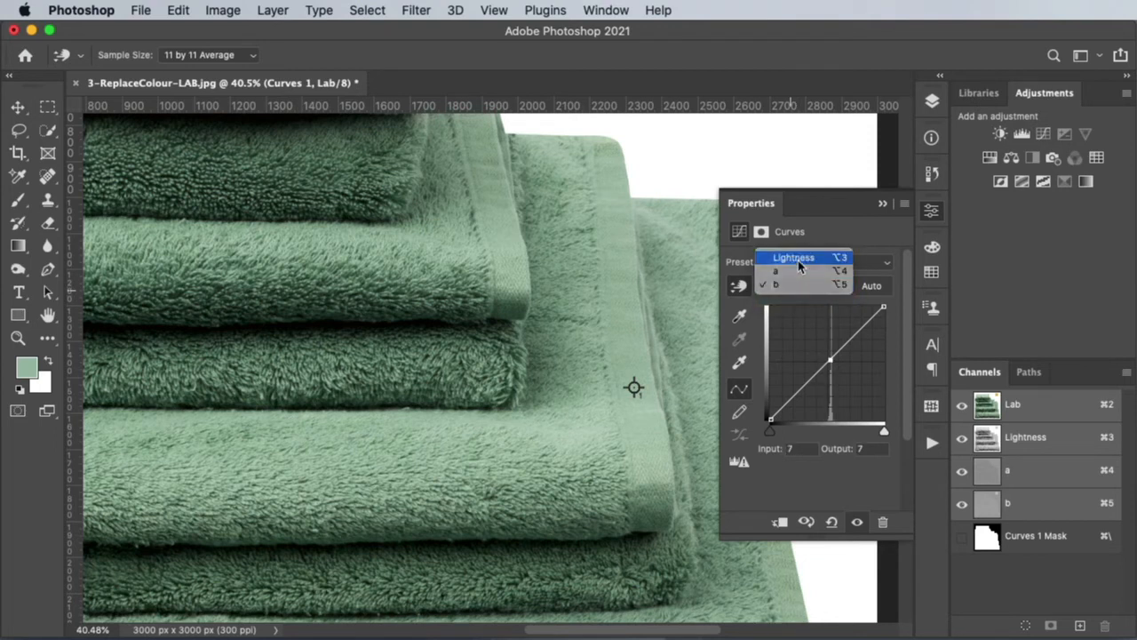
click(798, 260)
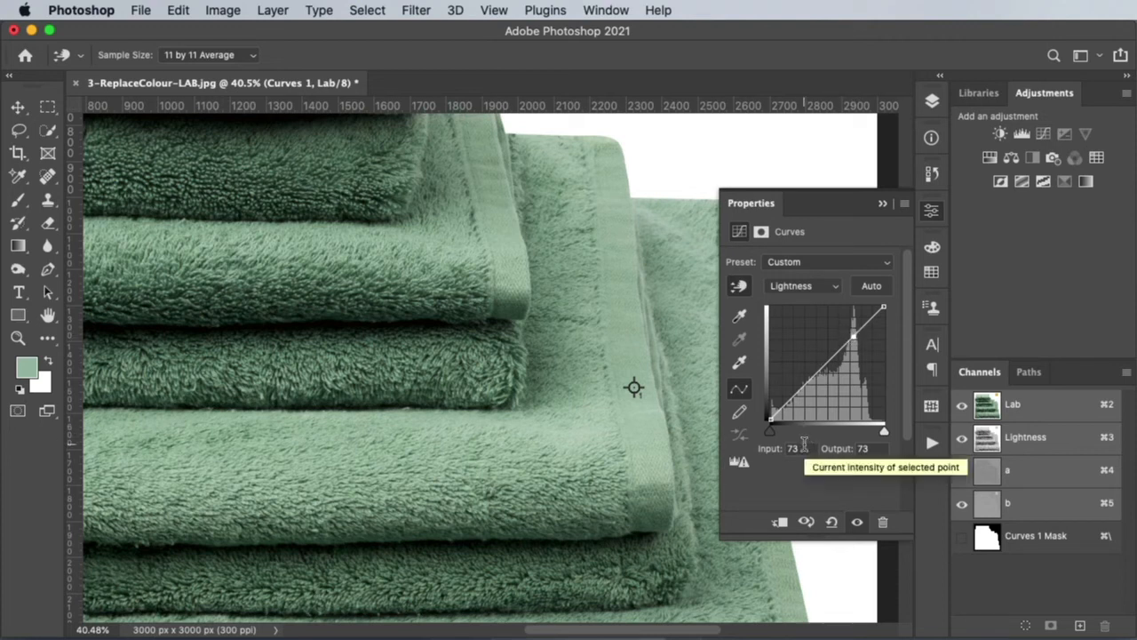
click(870, 448)
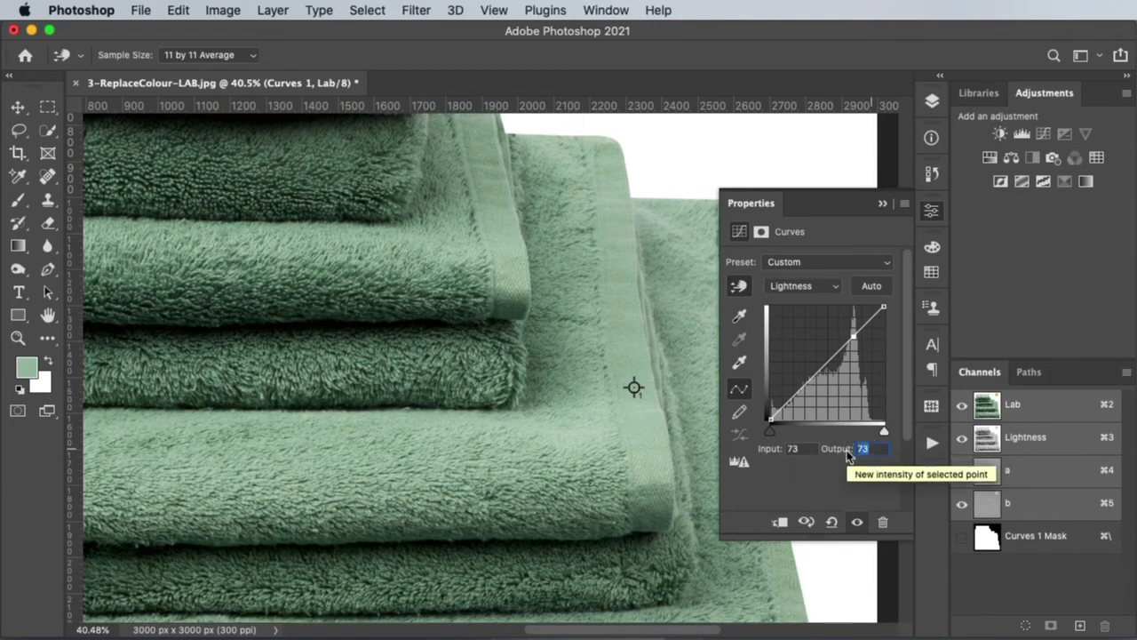
text(76)
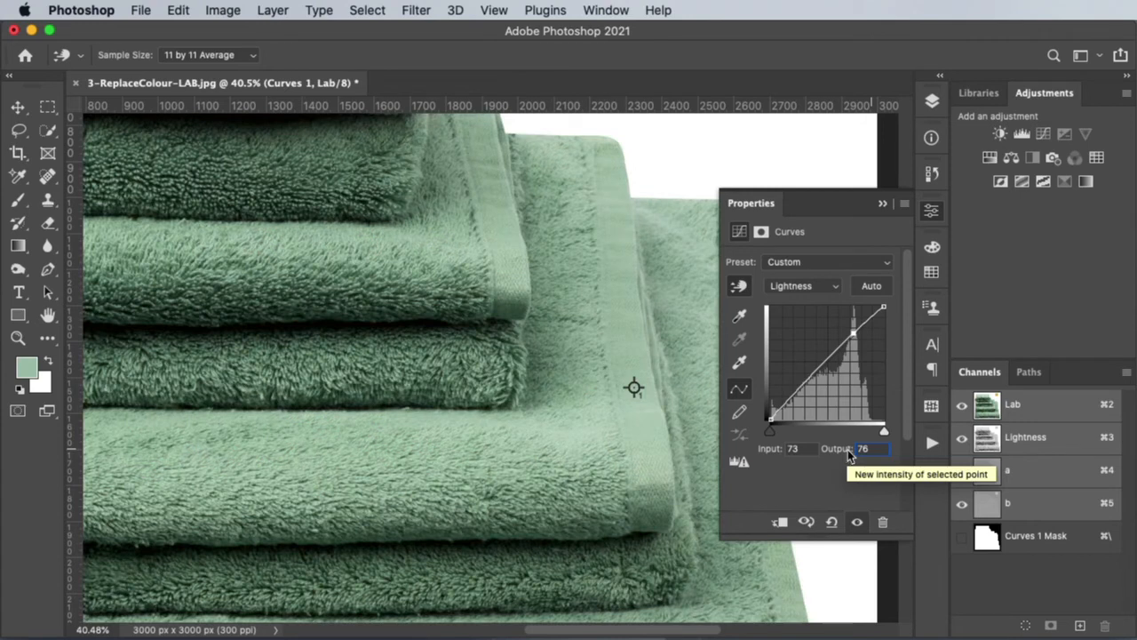
Step: Set the sampled point's output to 5 on the a curve and 43 on the b curve
click(819, 285)
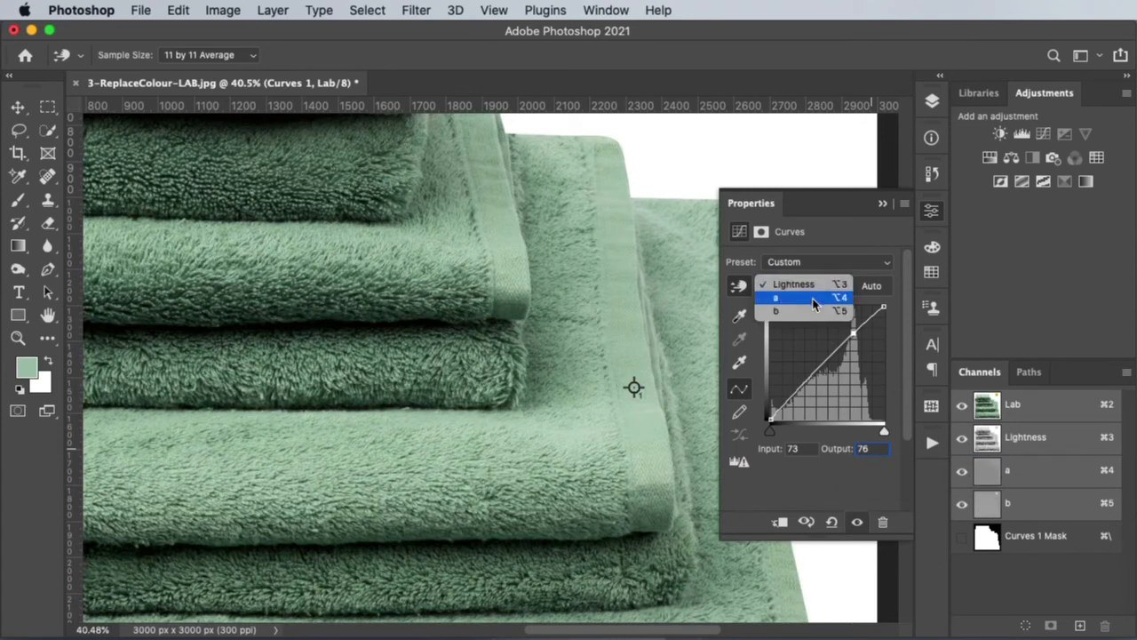
click(812, 298)
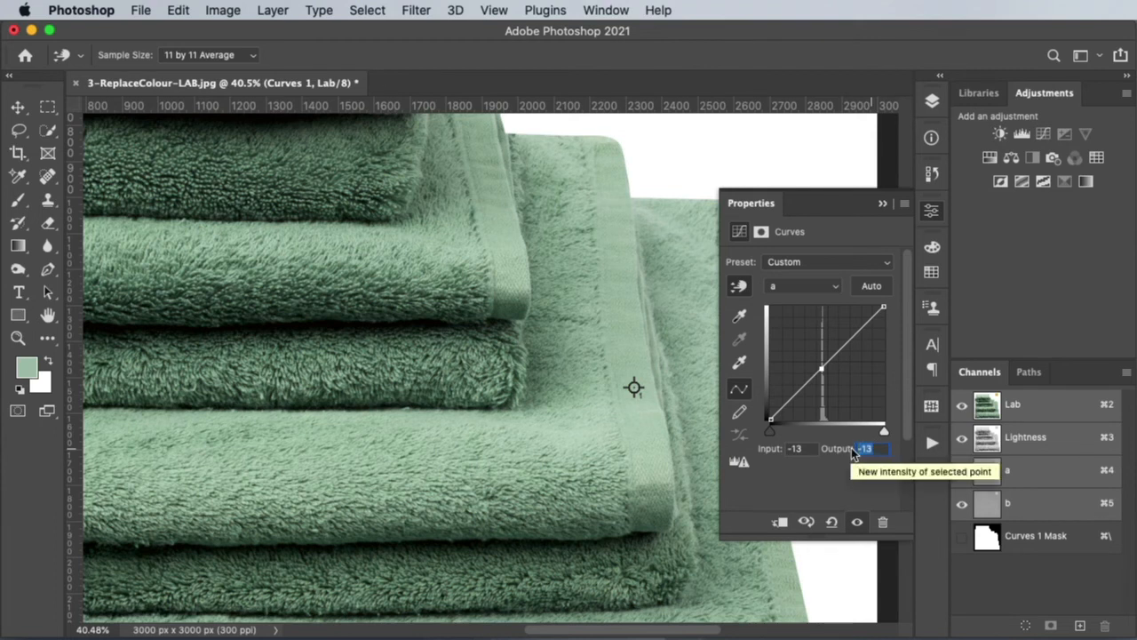
text(5)
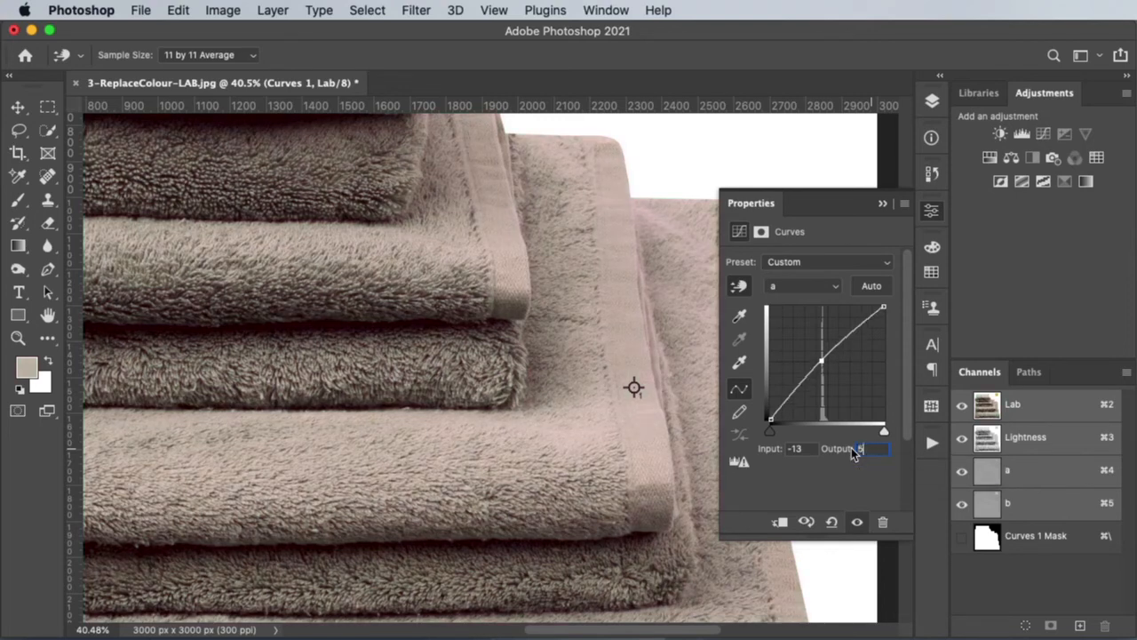
click(802, 287)
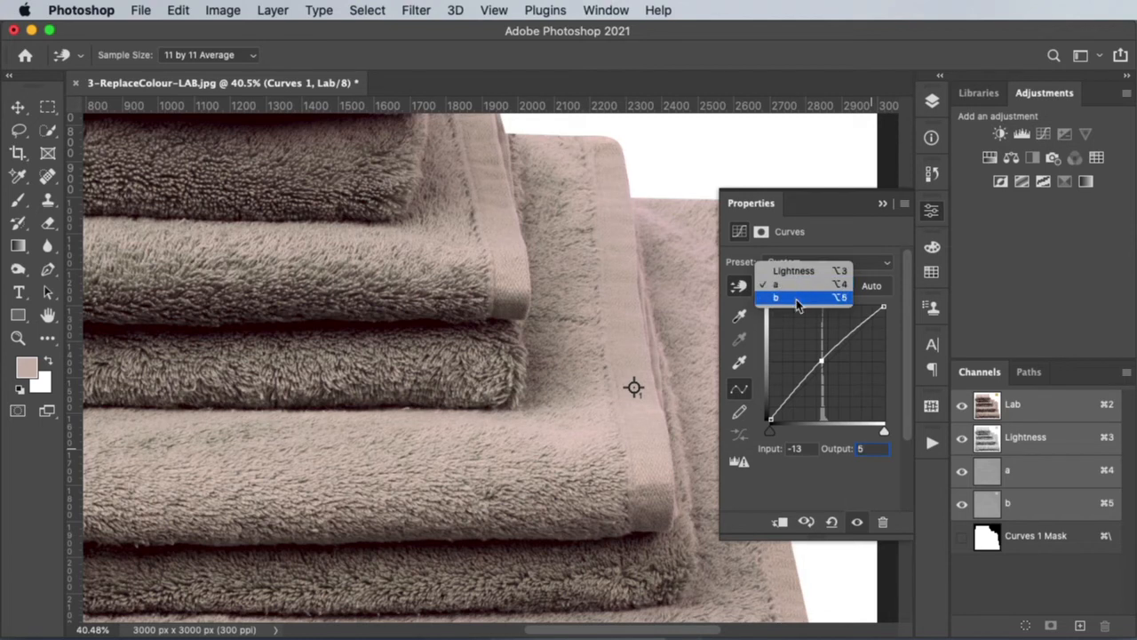
click(797, 301)
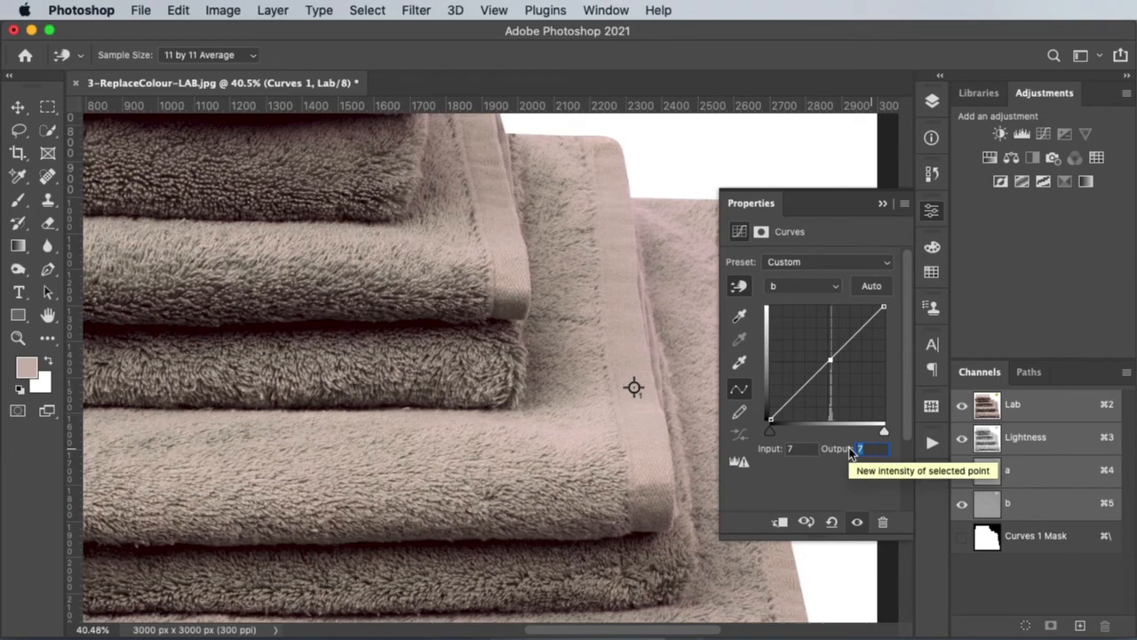
text(43)
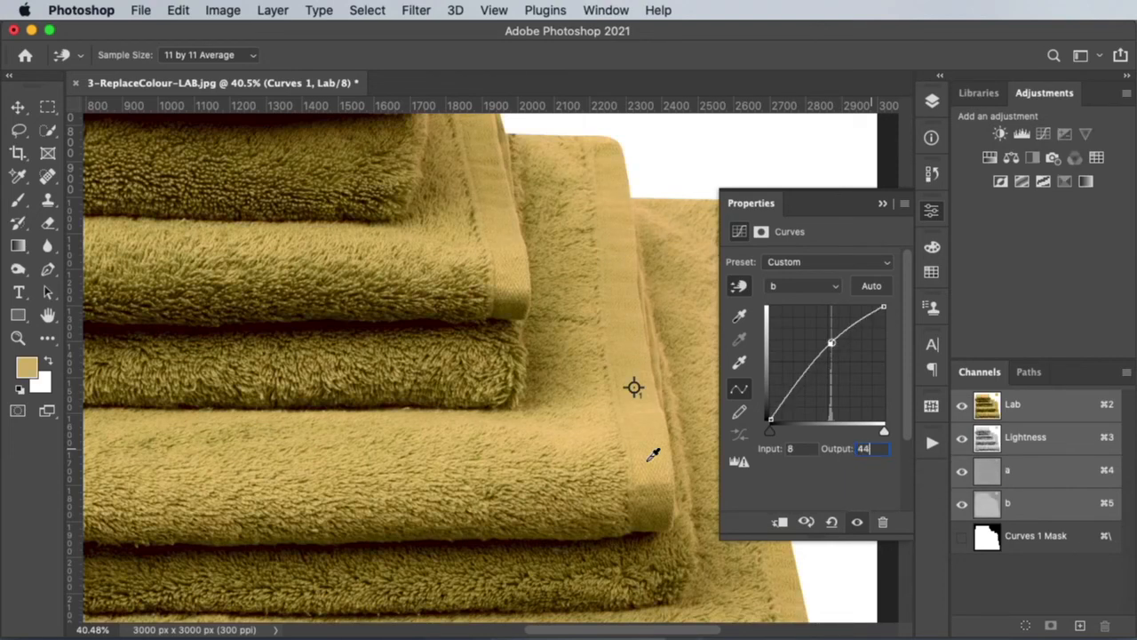
Step: Move the white end point of the Lightness curve to input 91, keeping its output at 100
key(super+0)
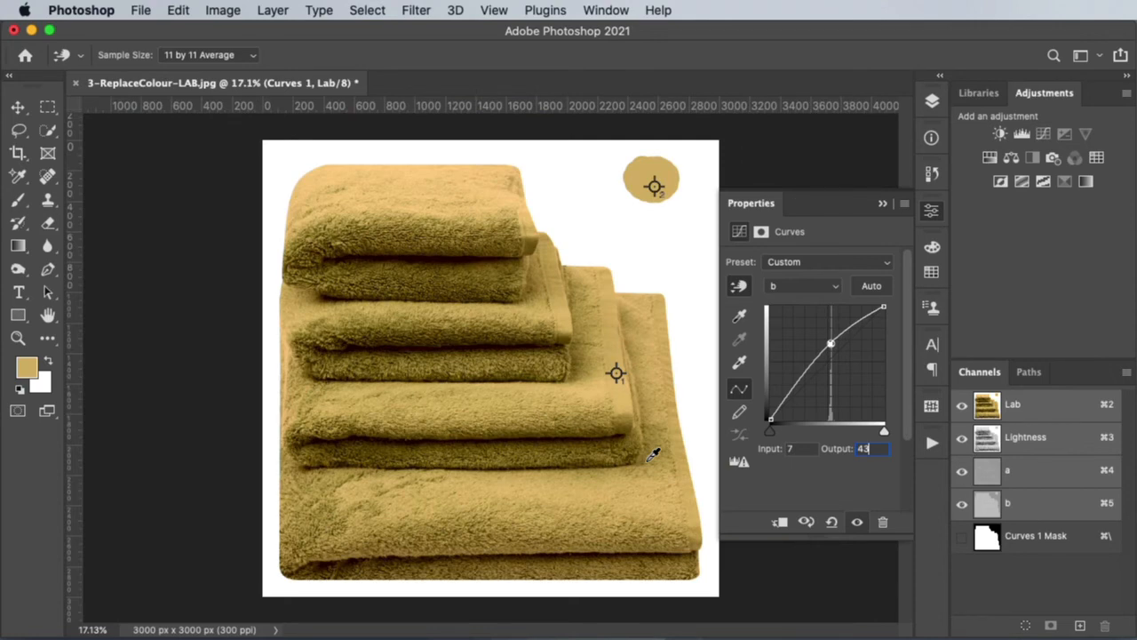
drag(305, 153, 433, 181)
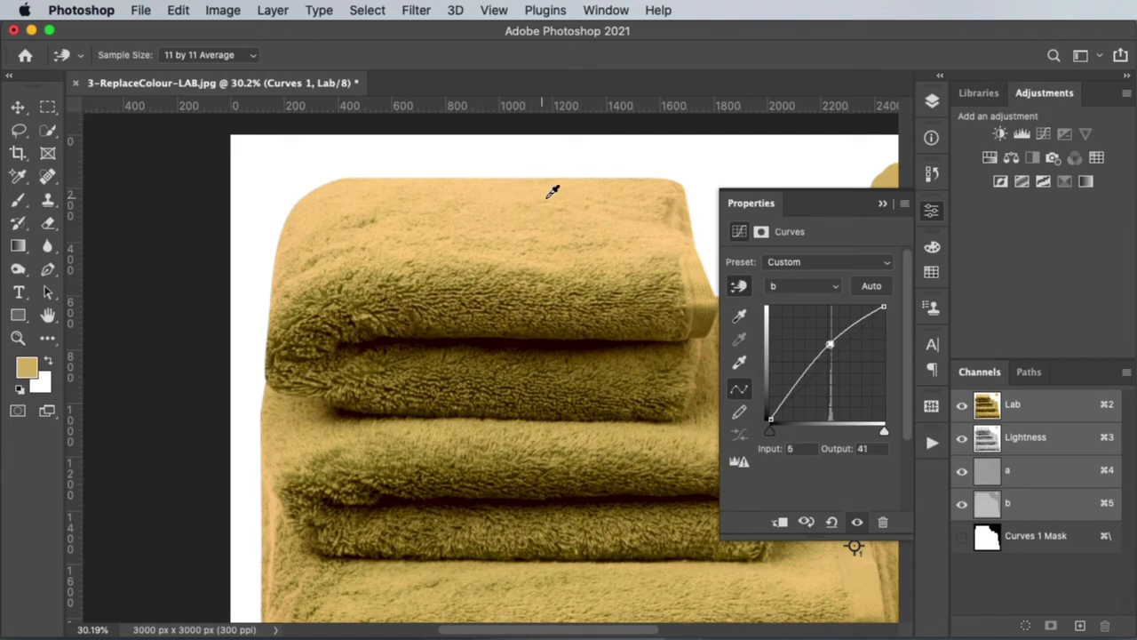
click(796, 282)
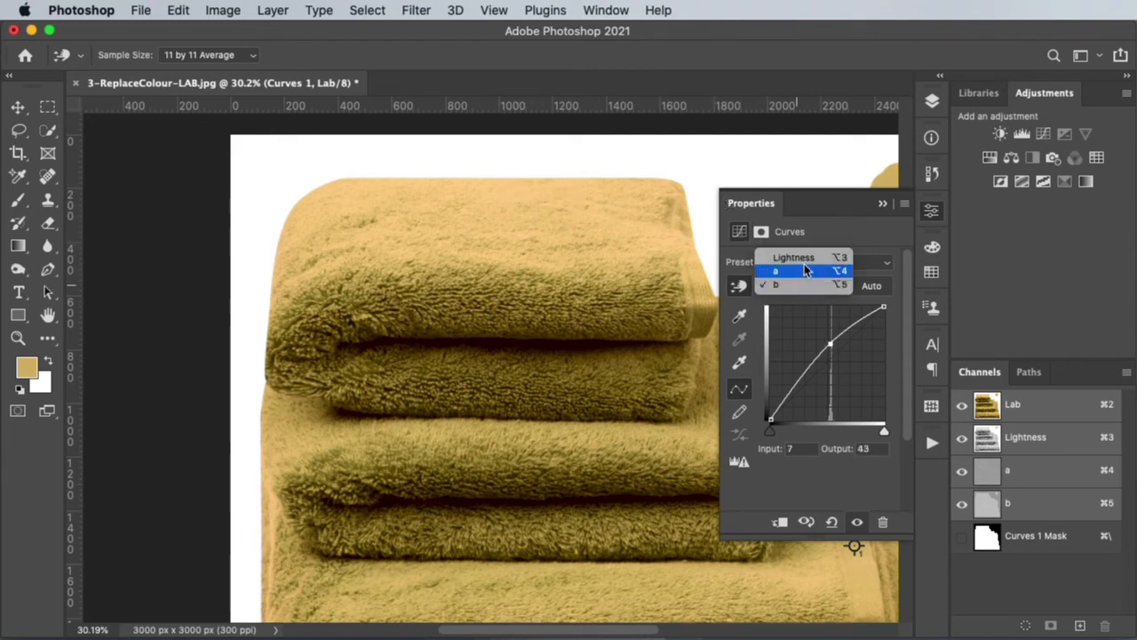
click(806, 258)
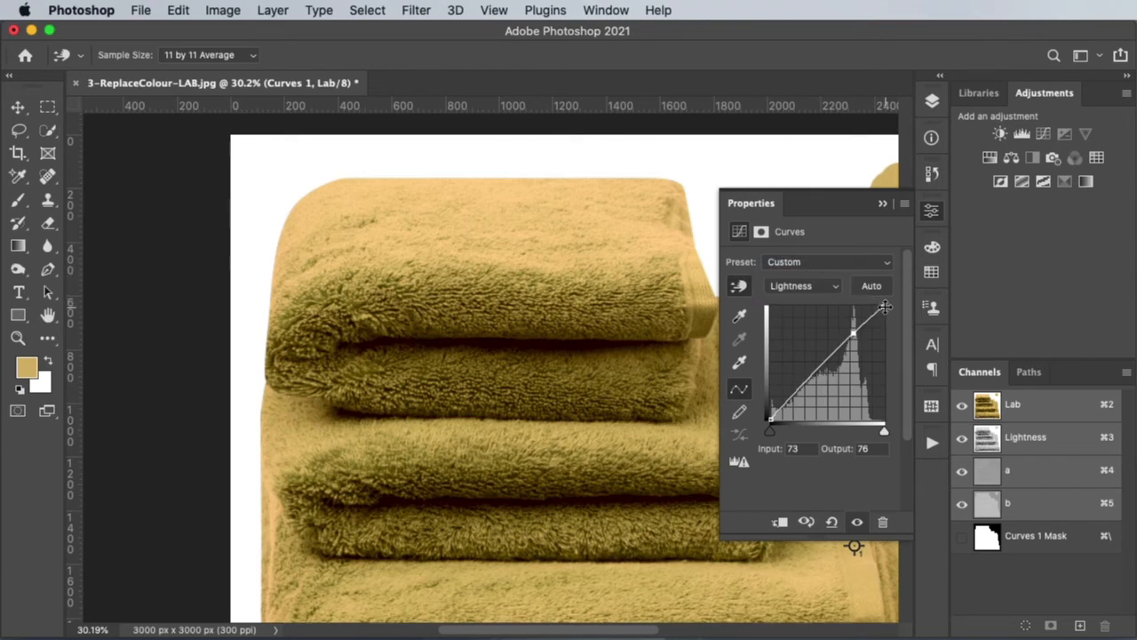
drag(885, 307, 875, 307)
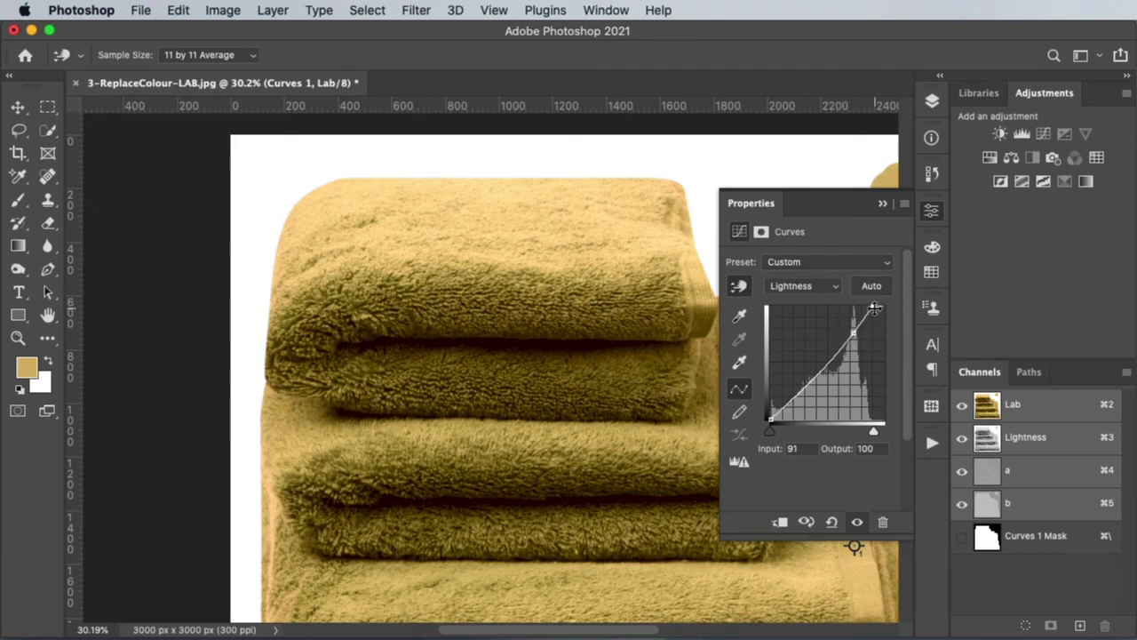
Step: Move the Lightness curve's white end point to input 86, output 100, and add a shadow point at input 35, output 48
drag(875, 306, 868, 305)
drag(870, 305, 870, 307)
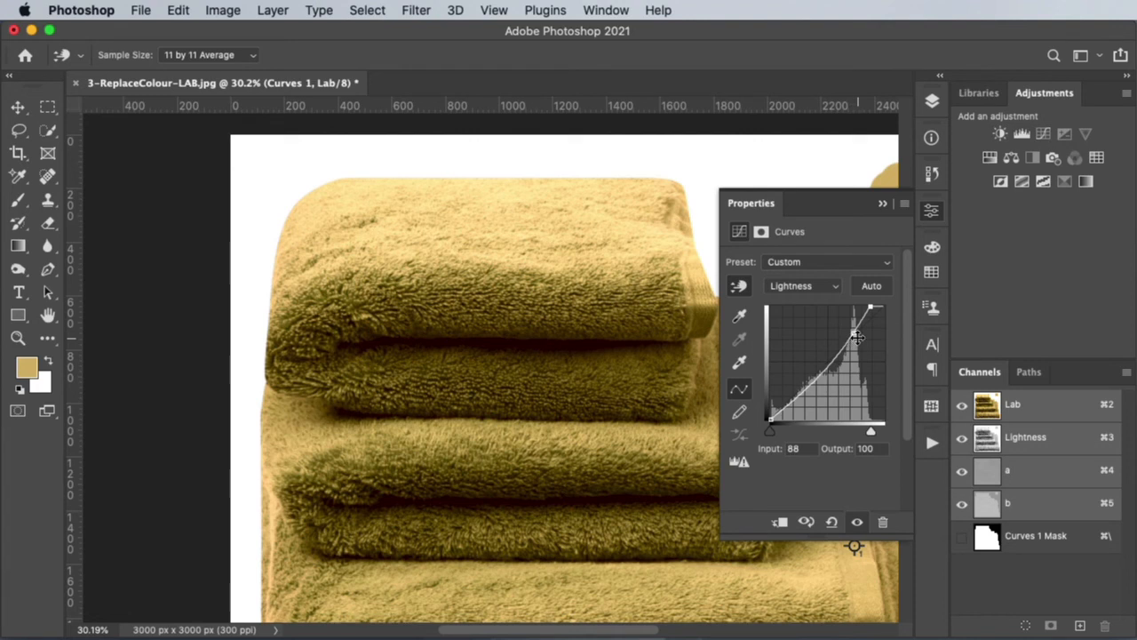
drag(815, 380, 811, 366)
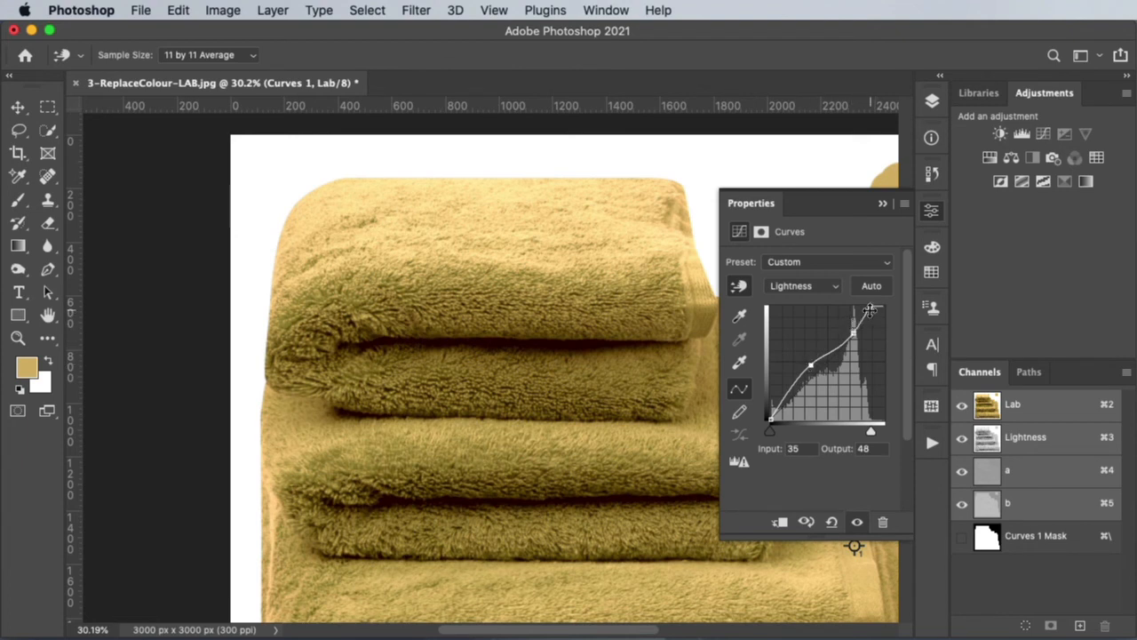
drag(870, 308, 868, 306)
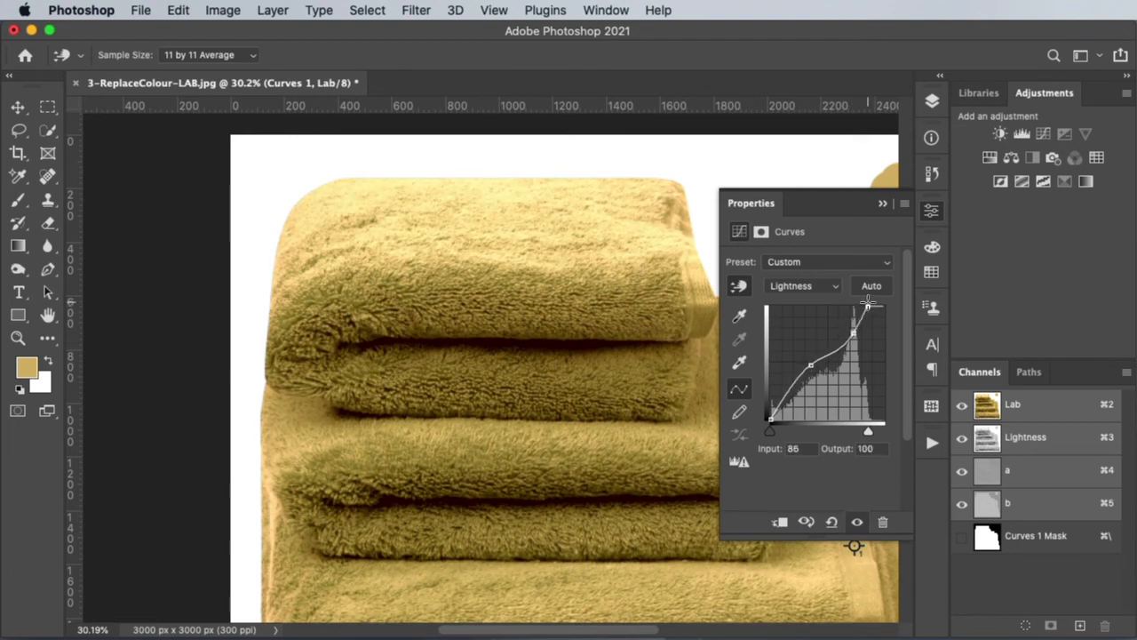
Step: Slightly lower the shadow point on the Lightness curve and move the white end point back towards the maximum input to soften the contrast
click(810, 367)
key(super+0)
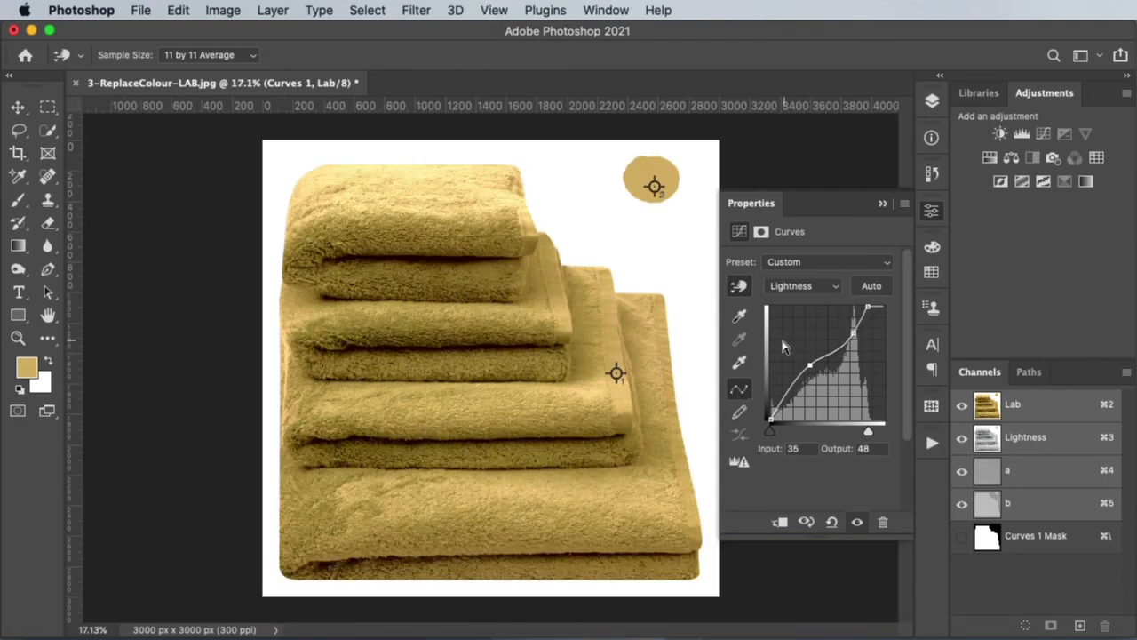
mouse_move(804, 358)
mouse_down()
mouse_move(810, 381)
mouse_move(810, 366)
mouse_up()
mouse_move(869, 307)
mouse_down()
mouse_move(897, 307)
mouse_move(878, 306)
mouse_up()
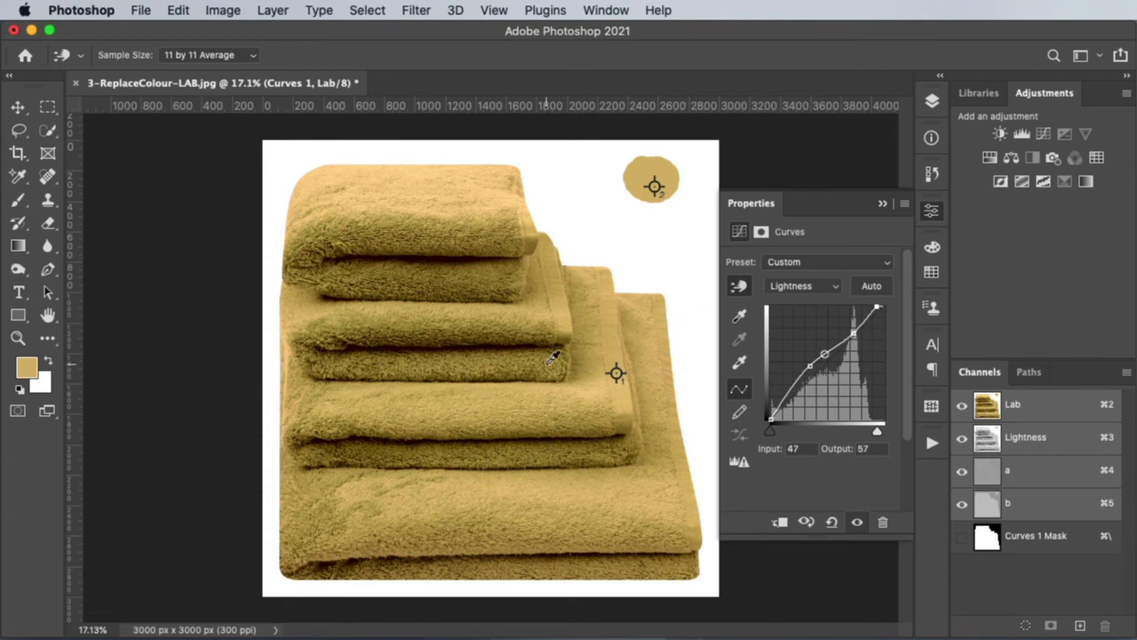
Step: Check the image without the gold paint swatch layer, Layer 1, and delete that layer
click(932, 102)
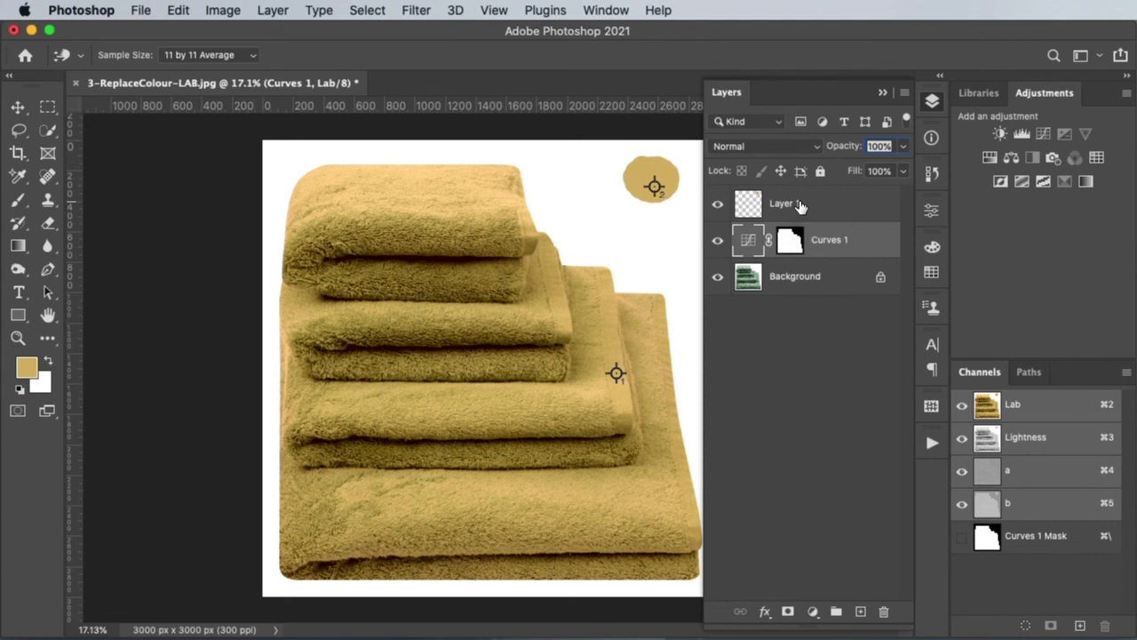
click(716, 204)
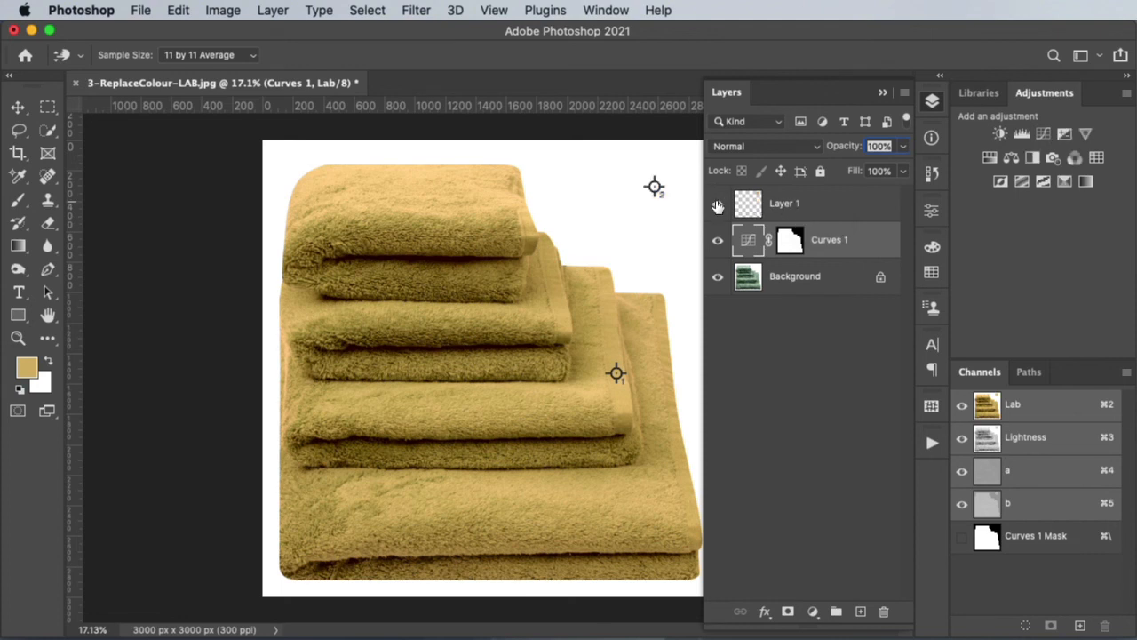
click(717, 204)
mouse_move(789, 203)
mouse_down()
mouse_move(835, 233)
mouse_move(883, 611)
mouse_up()
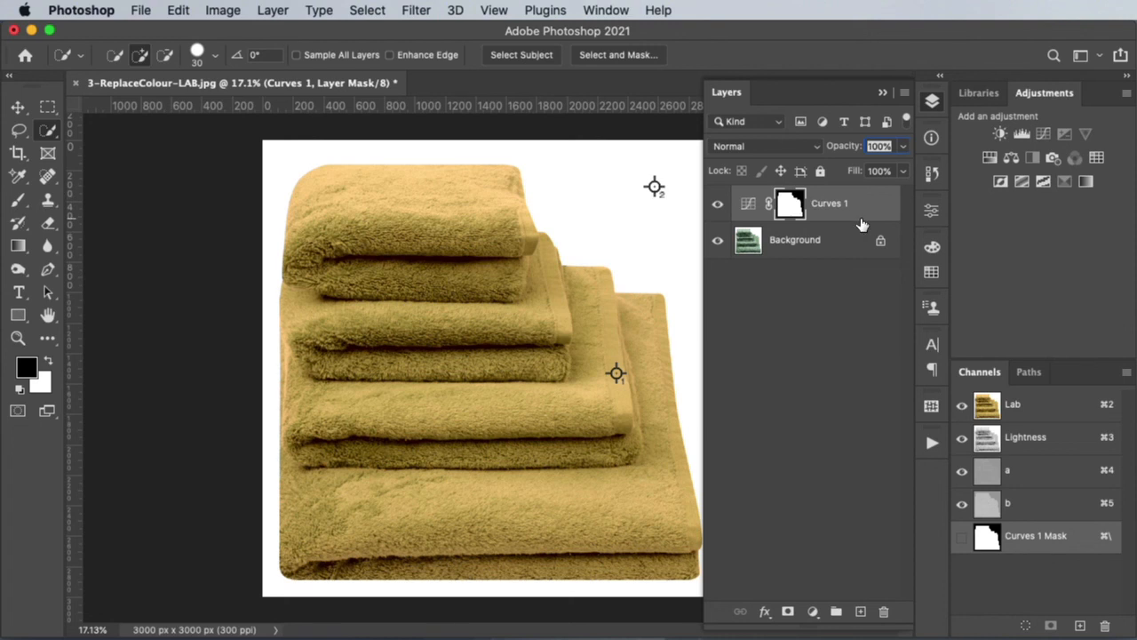
click(227, 12)
mouse_move(227, 31)
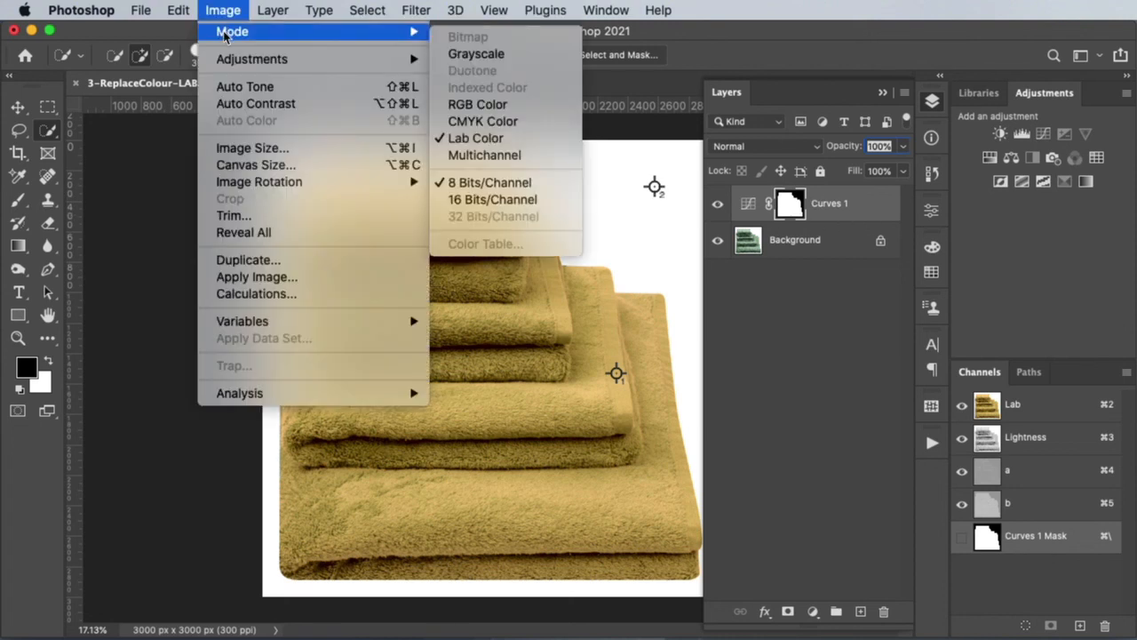
click(478, 105)
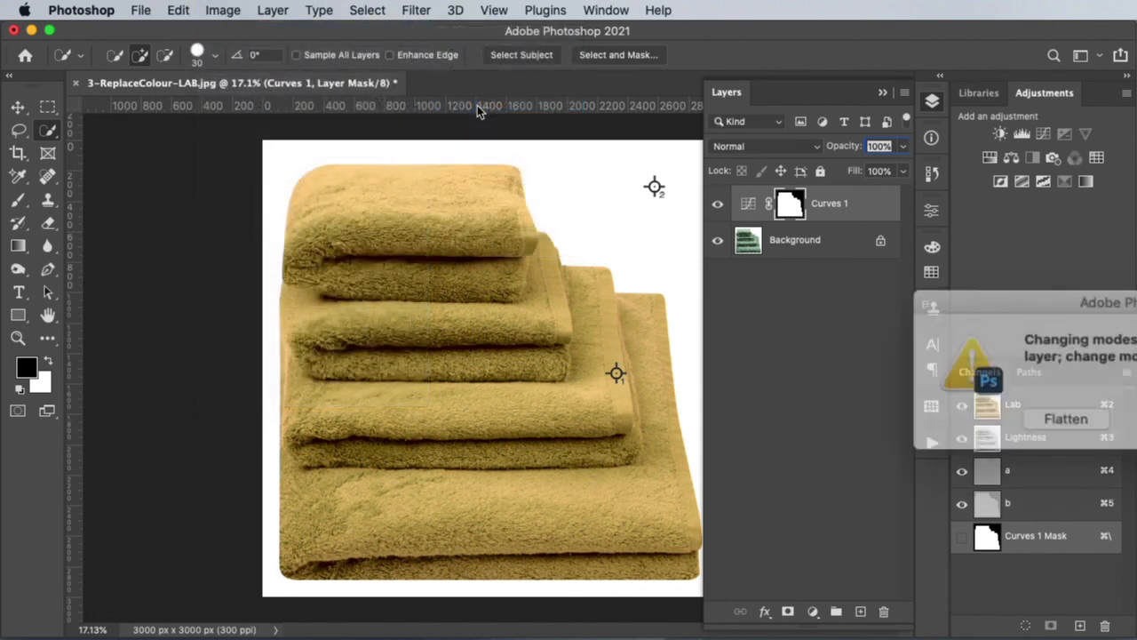
drag(1062, 320, 649, 312)
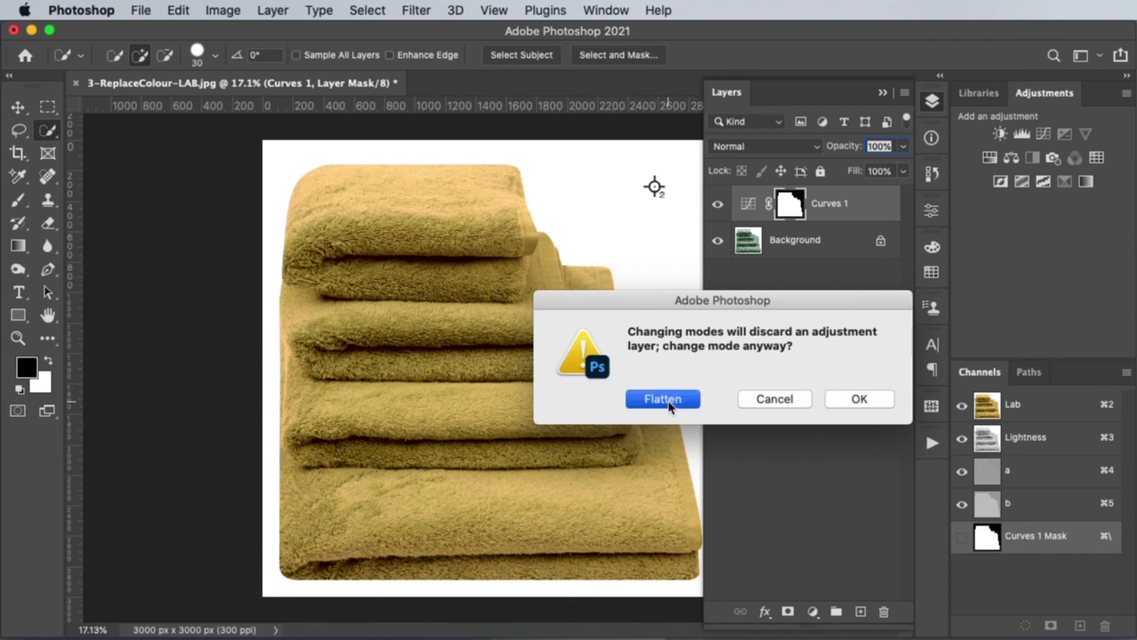
click(773, 399)
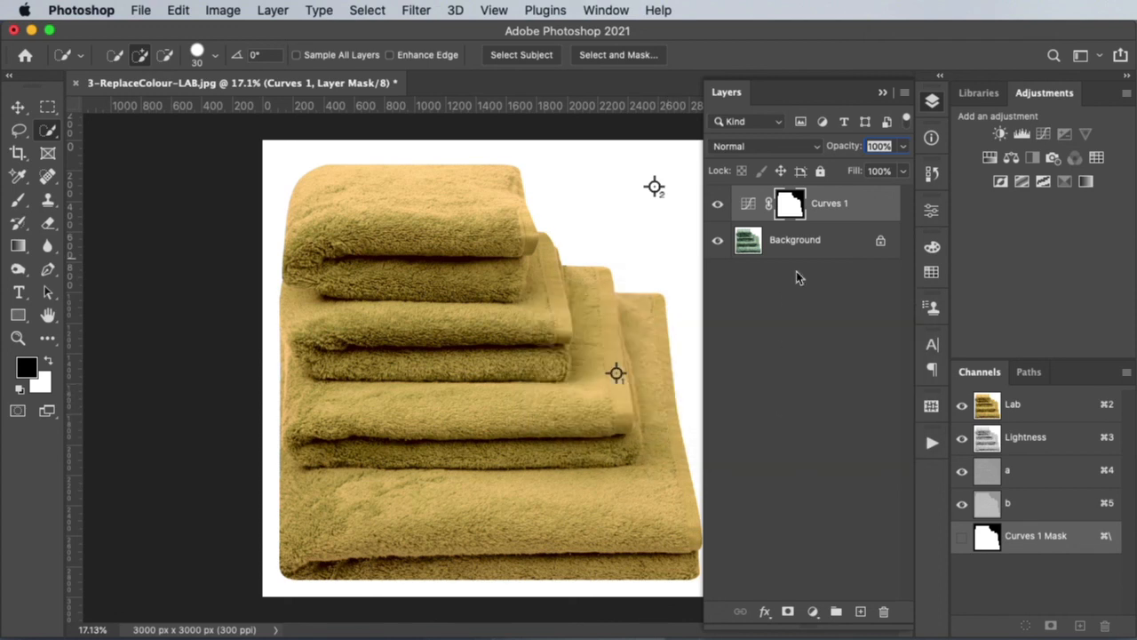
Step: Flatten the image into a single Background layer and convert it to RGB Color mode
click(904, 94)
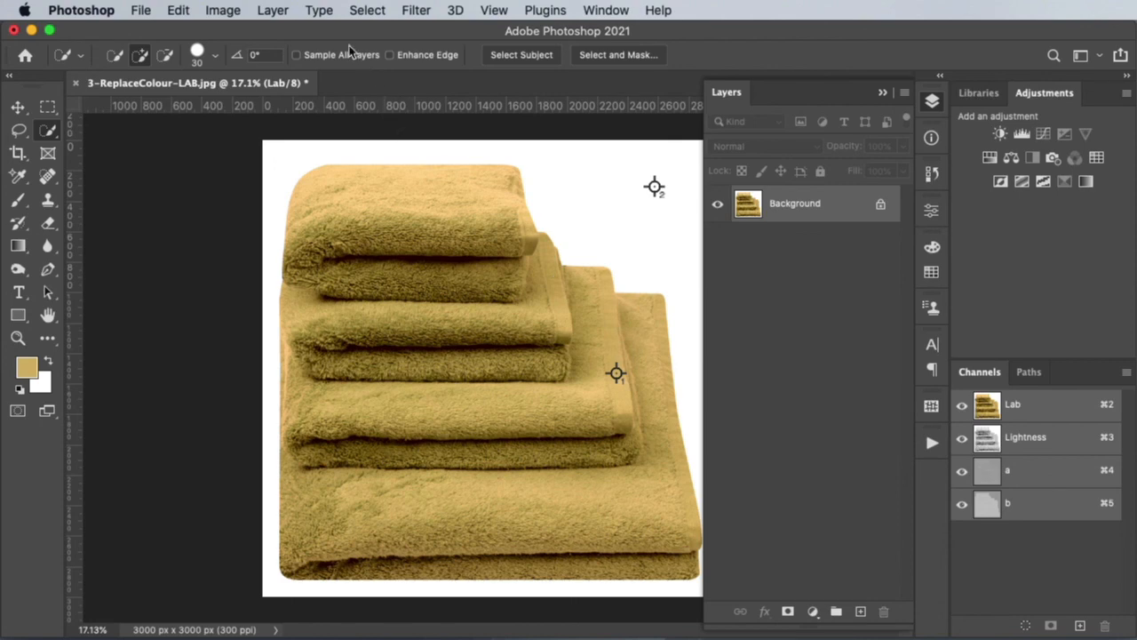
click(223, 9)
mouse_move(414, 32)
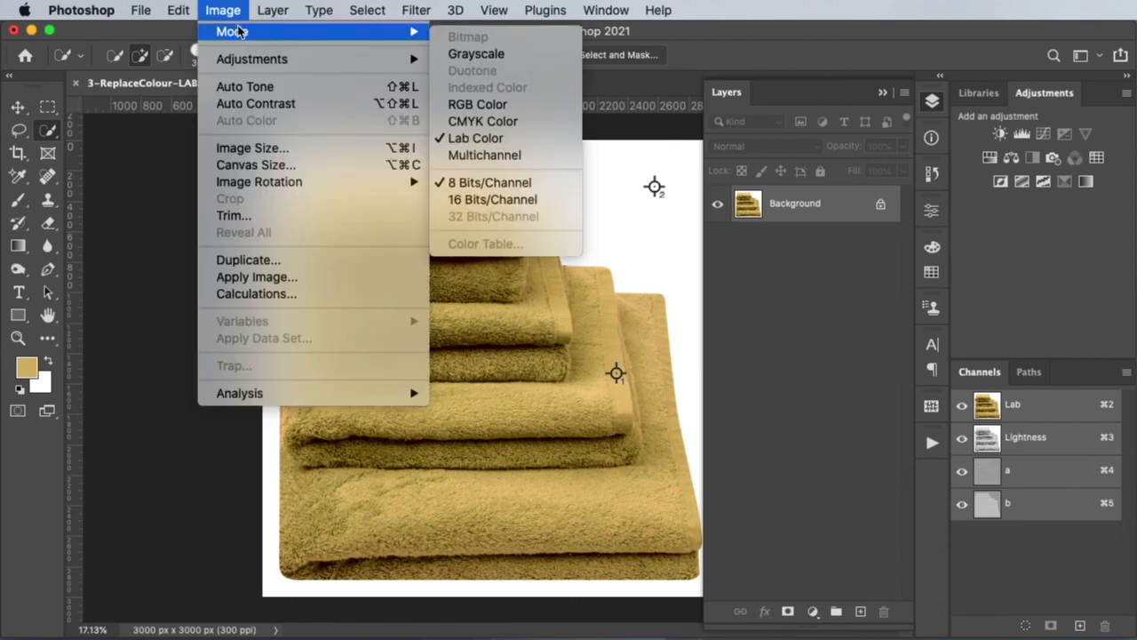
click(478, 103)
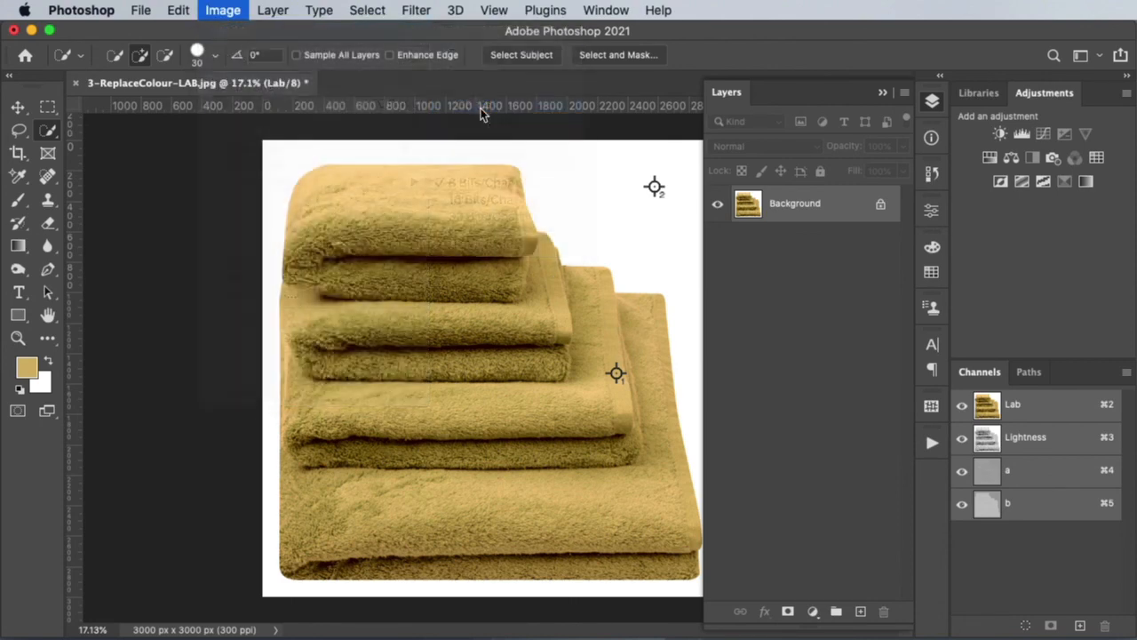